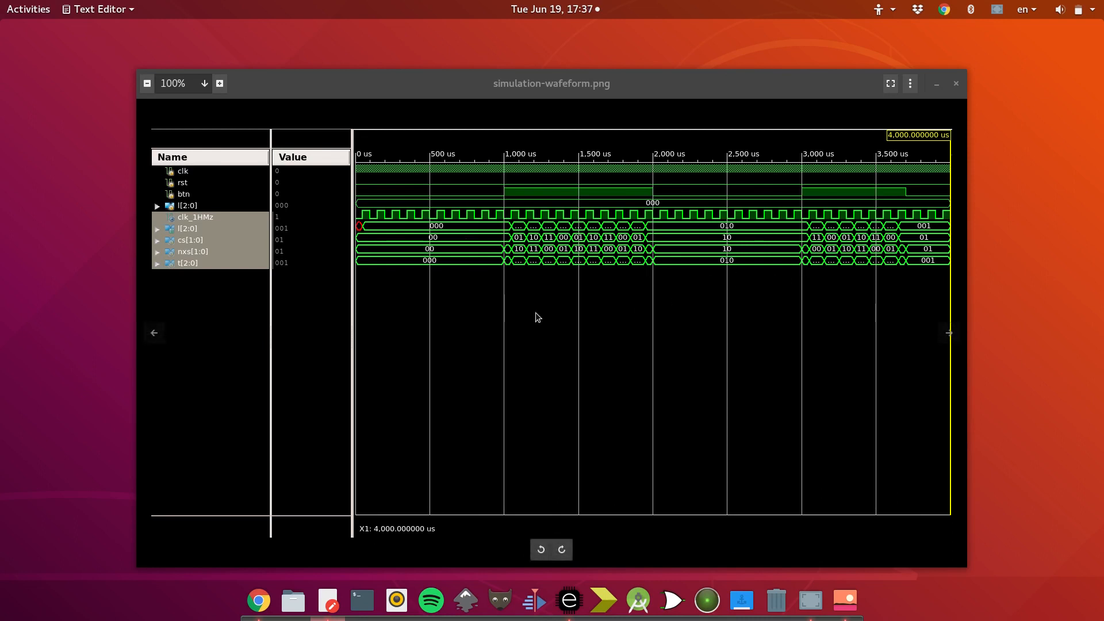
Step: Bring the Mojo IDE ButtonCounter code to the front over the waveform picture
left_click(561, 607)
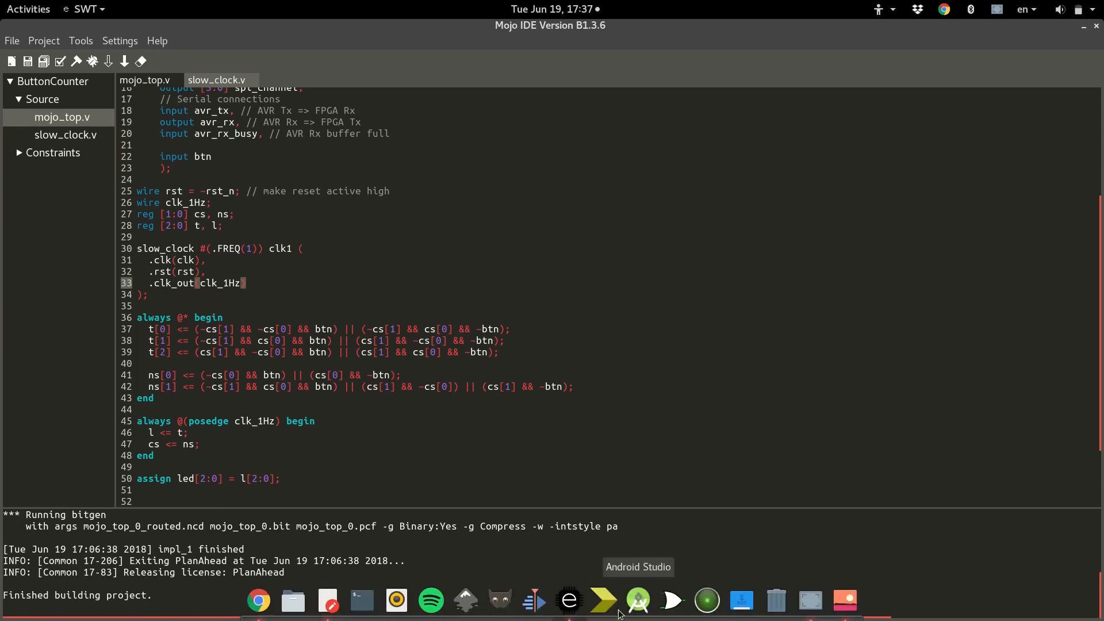
Step: Launch ISE Project Navigator from the dock with the Mojo-Base project loaded
left_click(607, 610)
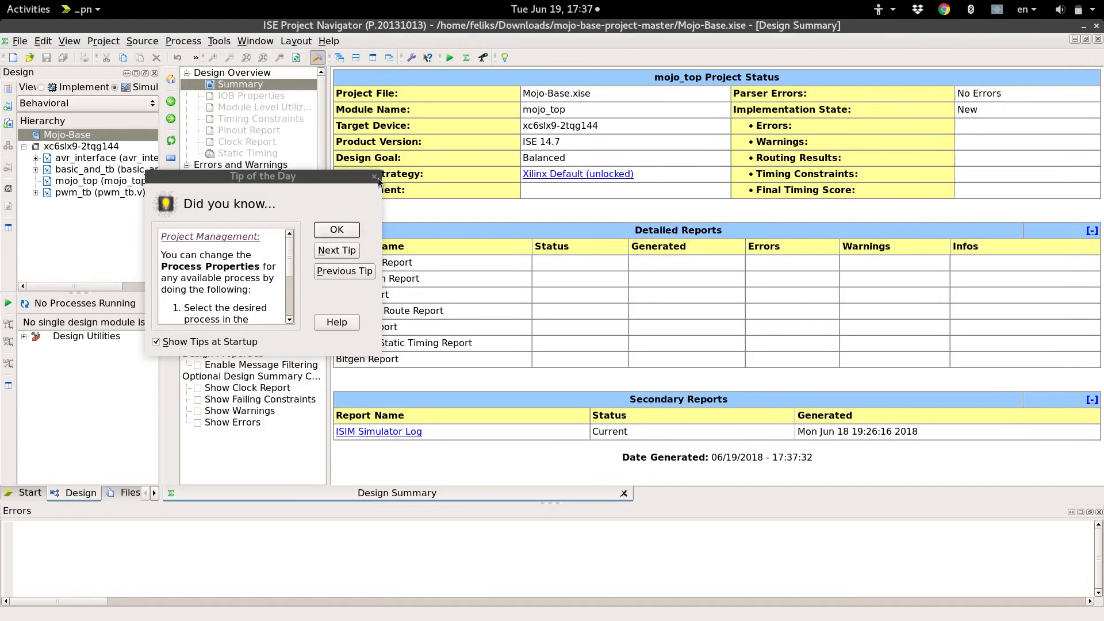
Step: Dismiss the tip, switch to Simulation view and choose behavioral simulation for the pwm_tb testbench
left_click(337, 230)
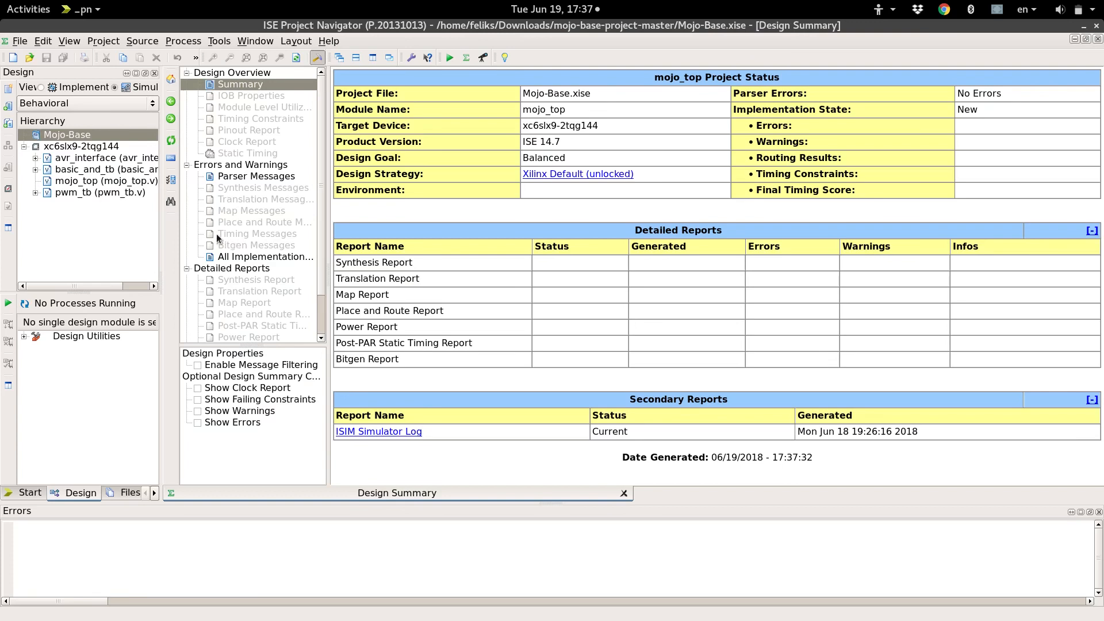
left_click(64, 80)
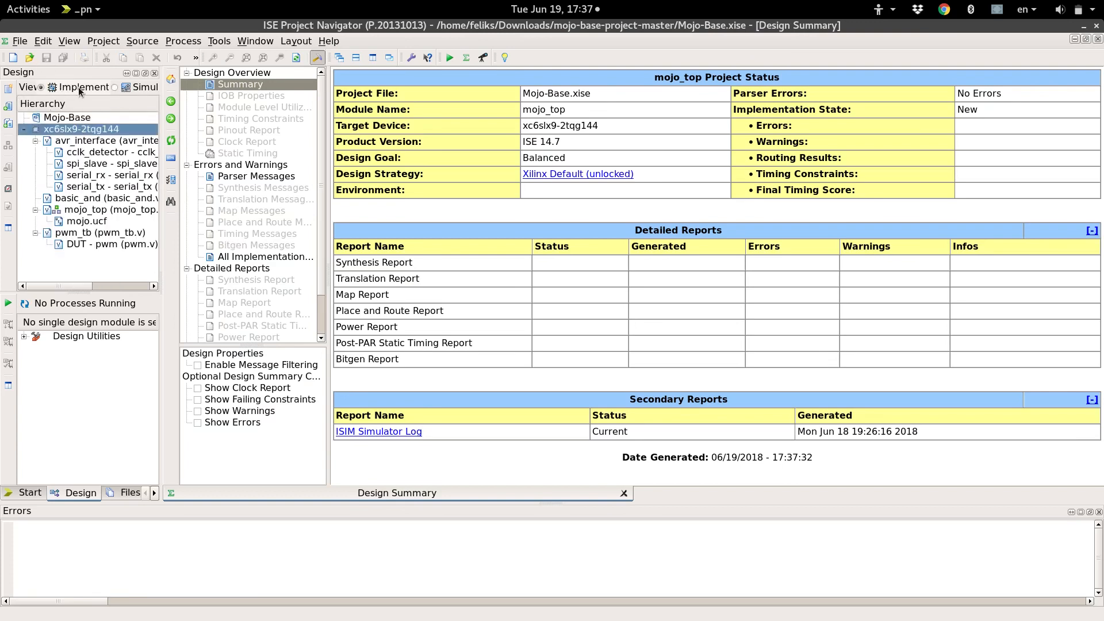
left_click(129, 87)
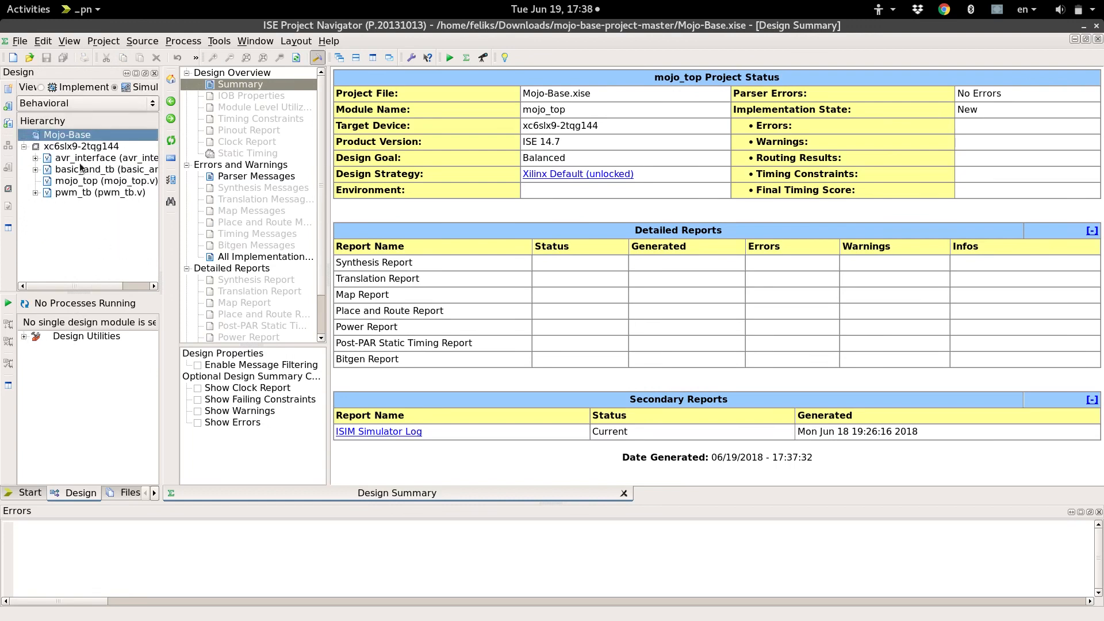
left_click(87, 192)
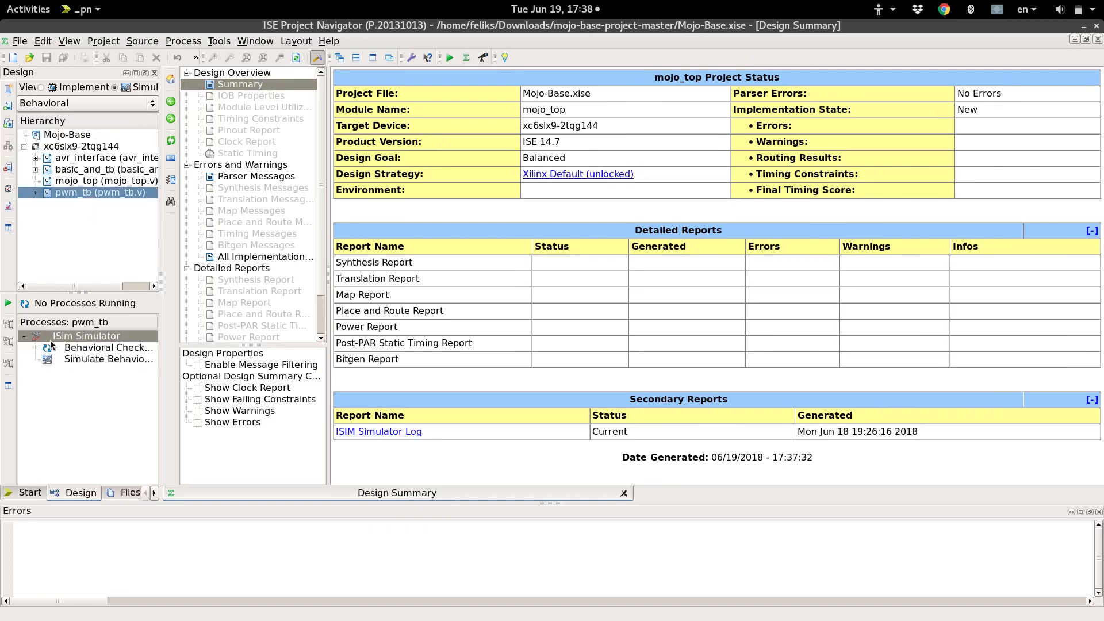
left_click(83, 358)
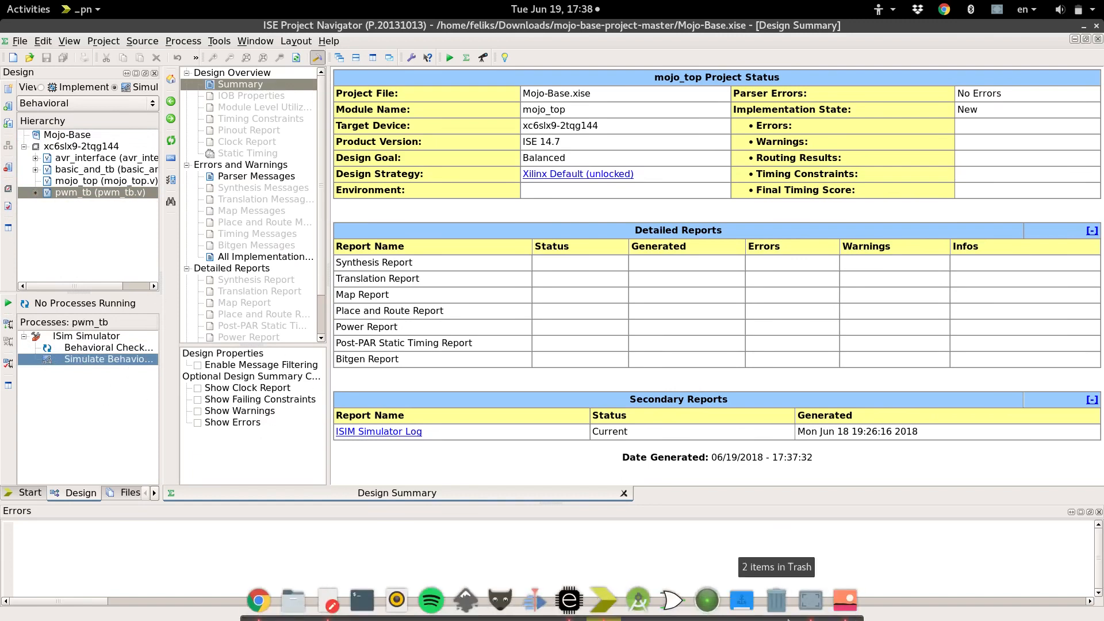
Step: View the simulation waveform picture, then return to the Mojo-Base design summary
left_click(813, 605)
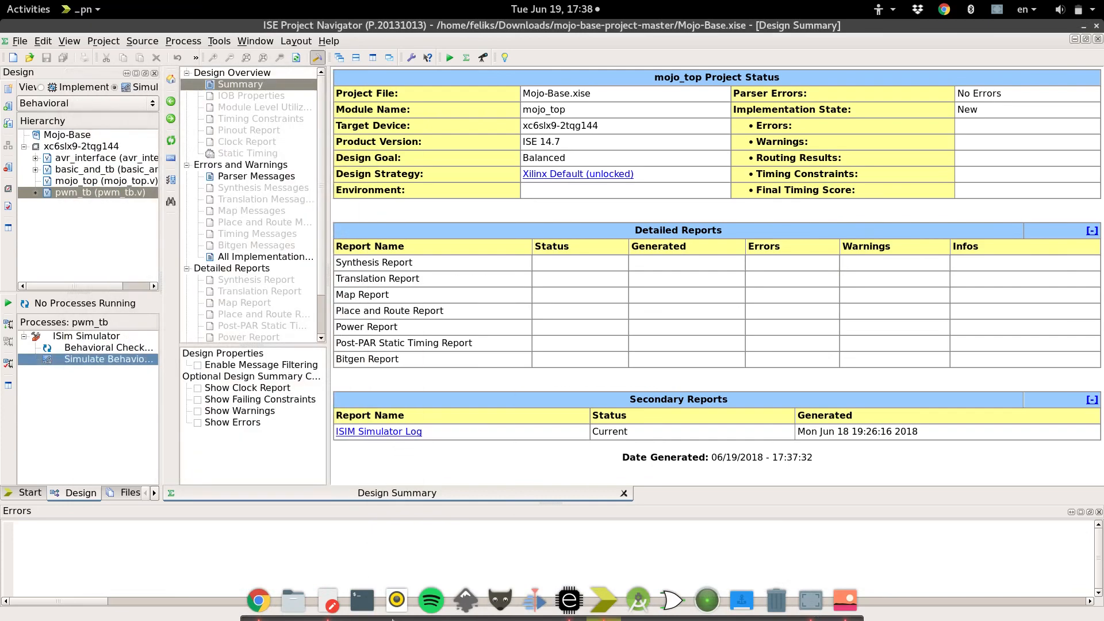
left_click(845, 601)
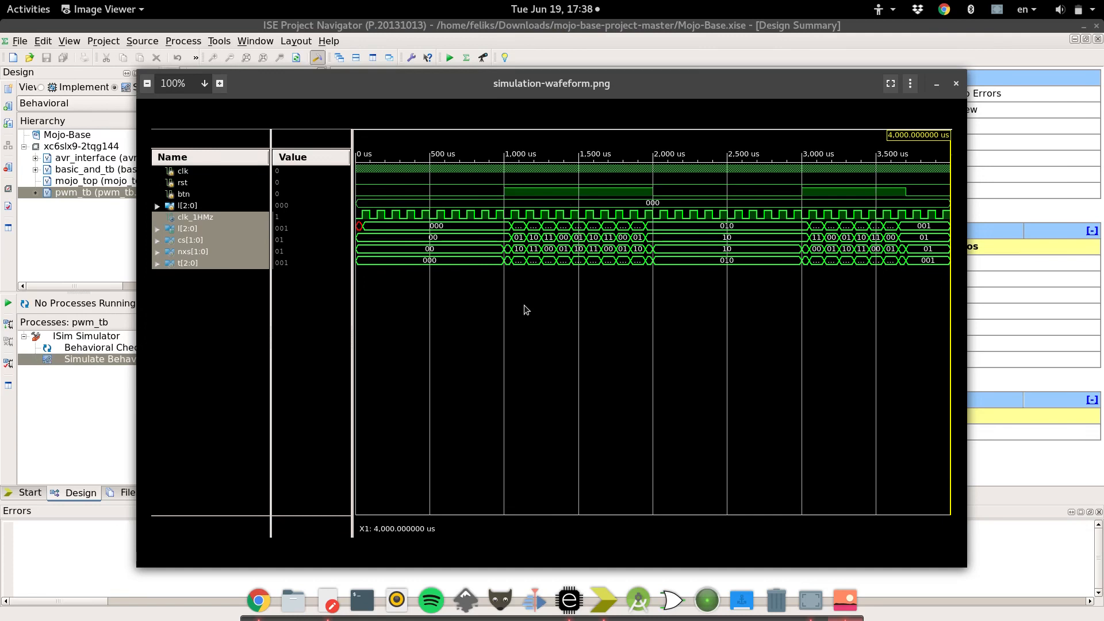
left_click(477, 24)
Step: Start a new project named ButtonCounter located in the /home/feliks/Xilinx folder
key("alt+f")
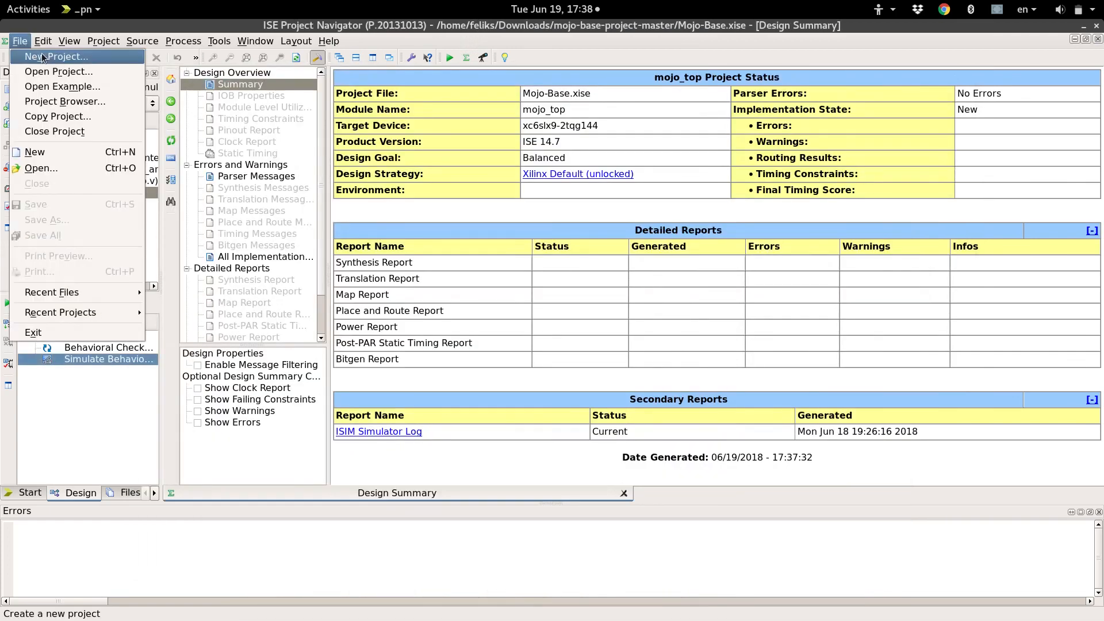
key("Escape")
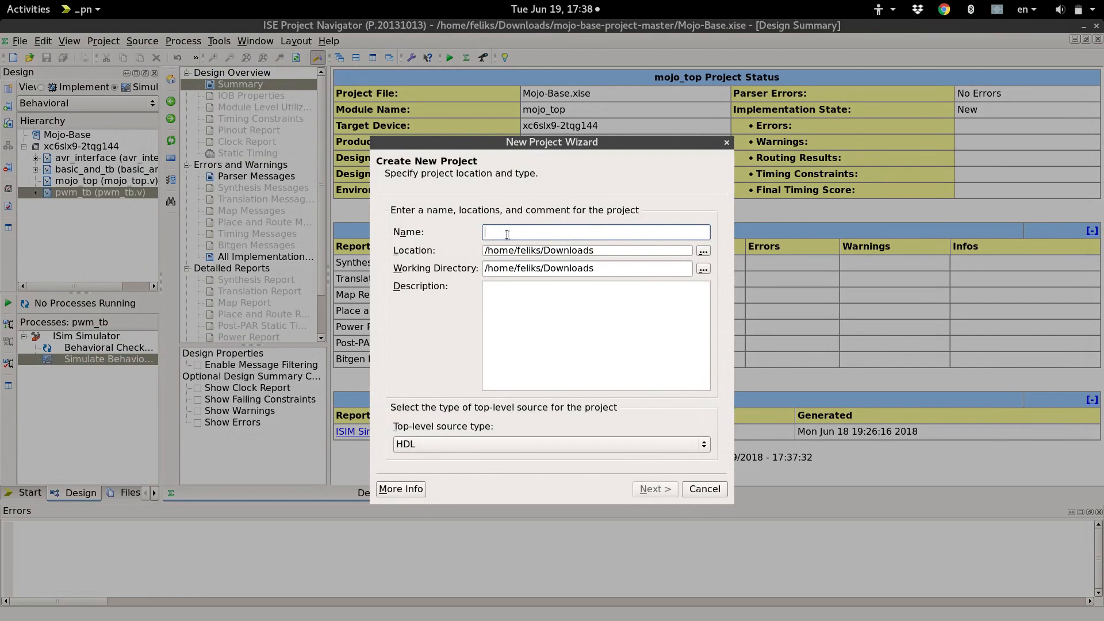
type("But")
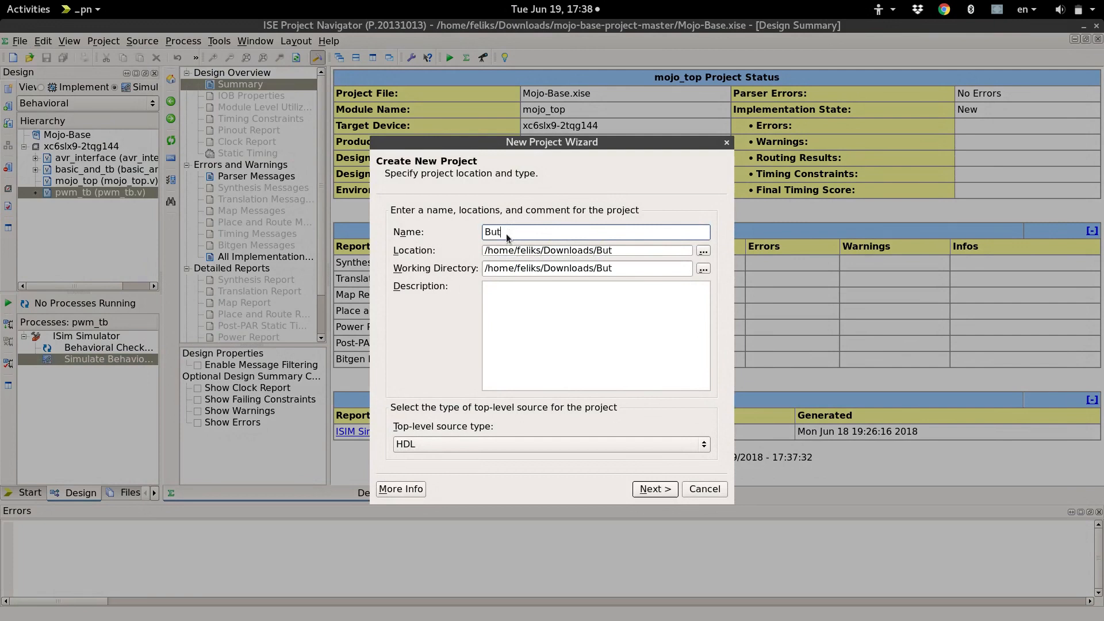
type("tonCounter")
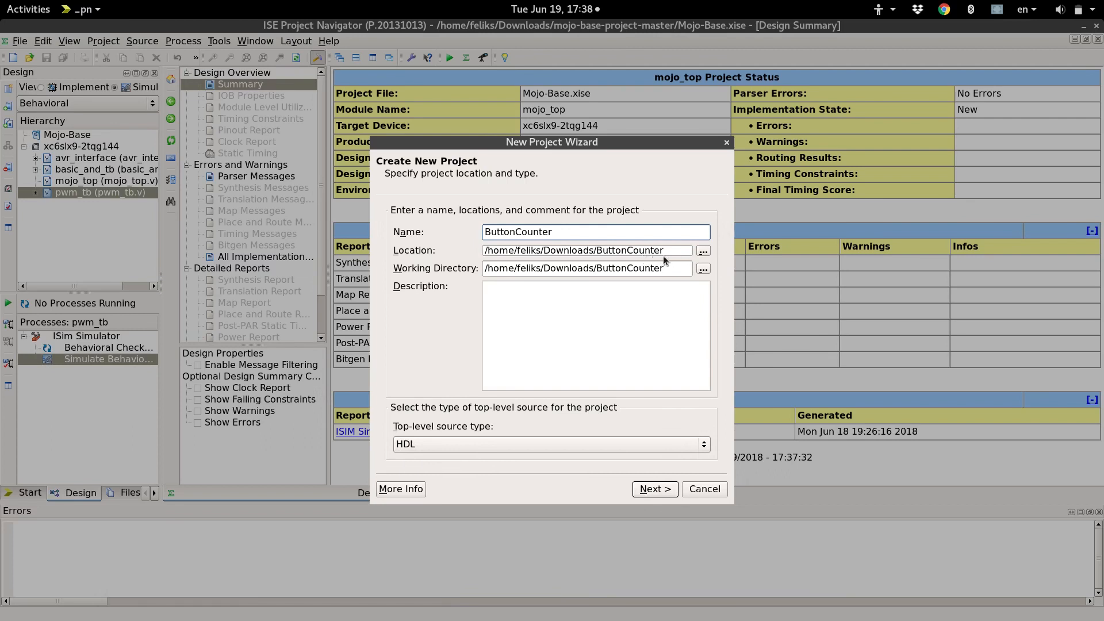
left_click(702, 256)
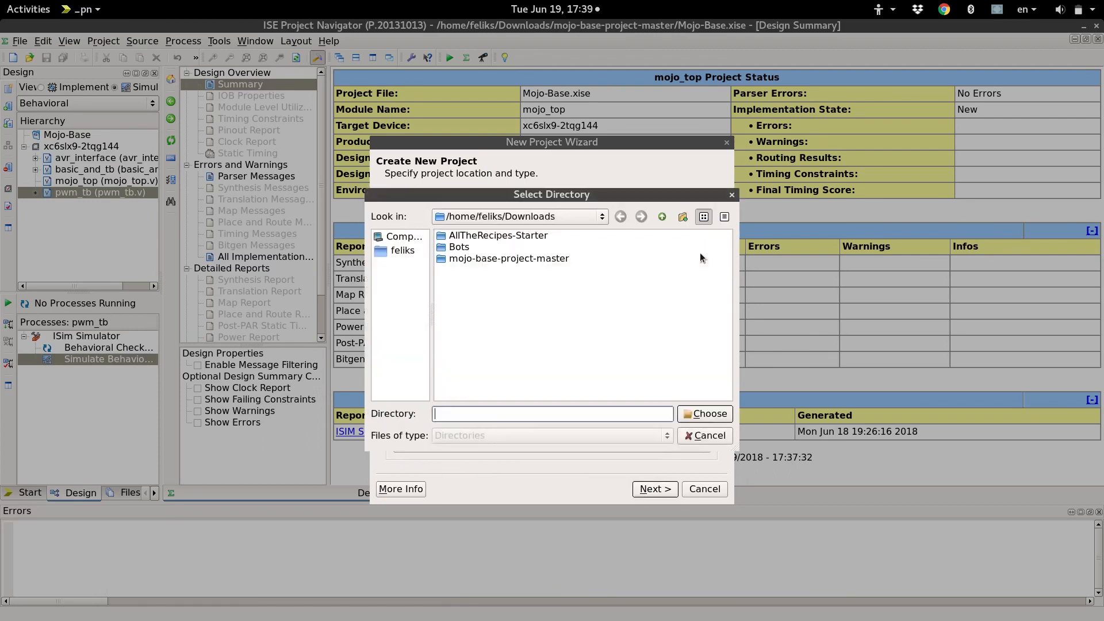
left_click(403, 252)
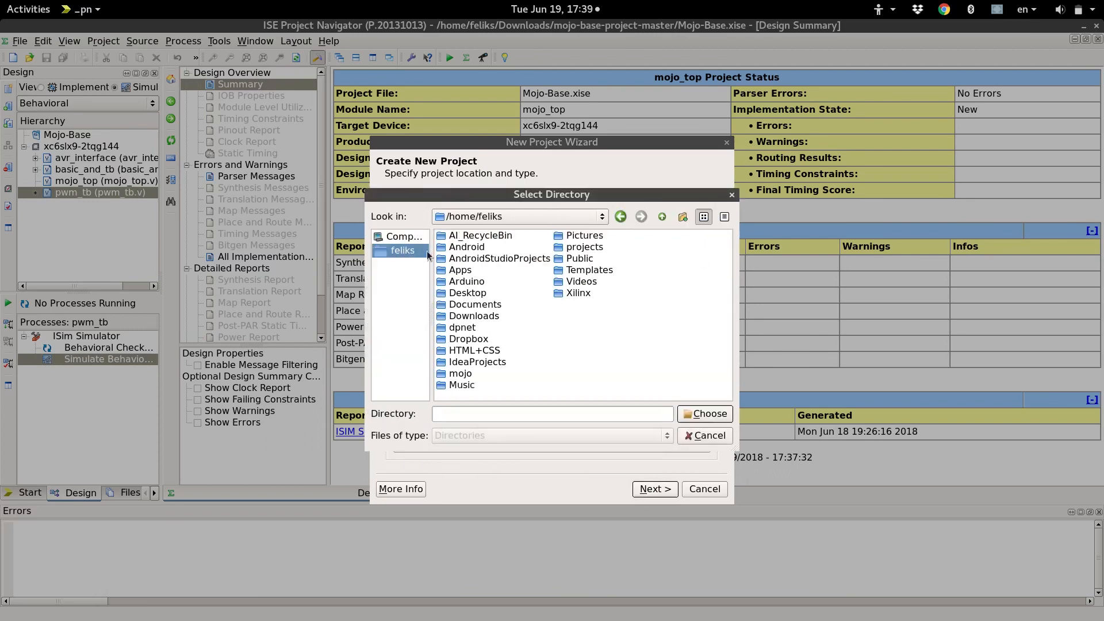
double_click(578, 295)
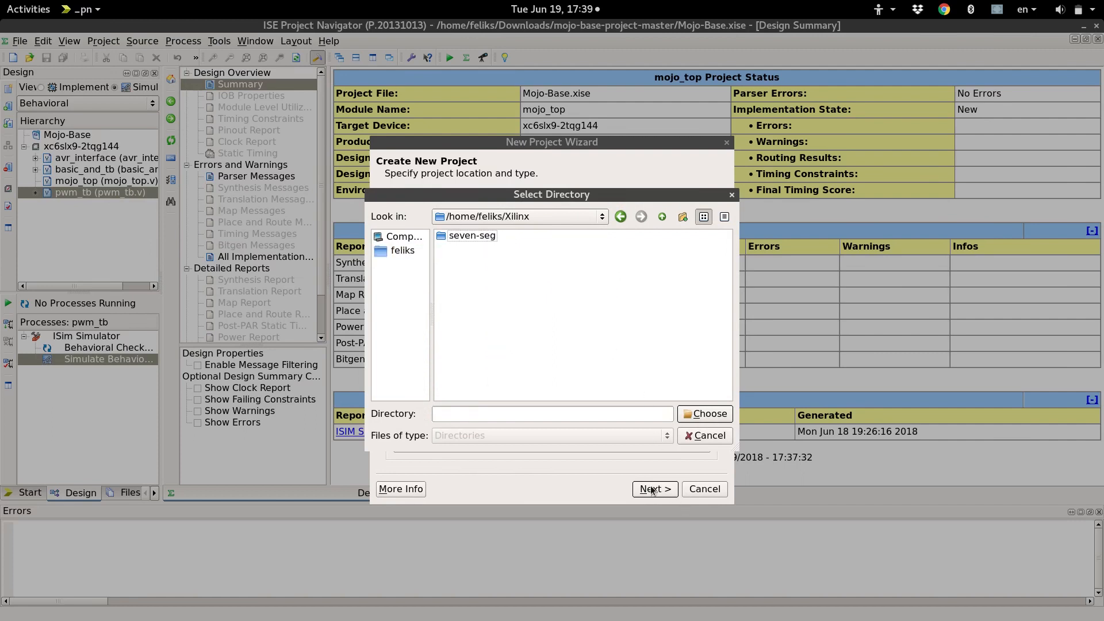
left_click(709, 414)
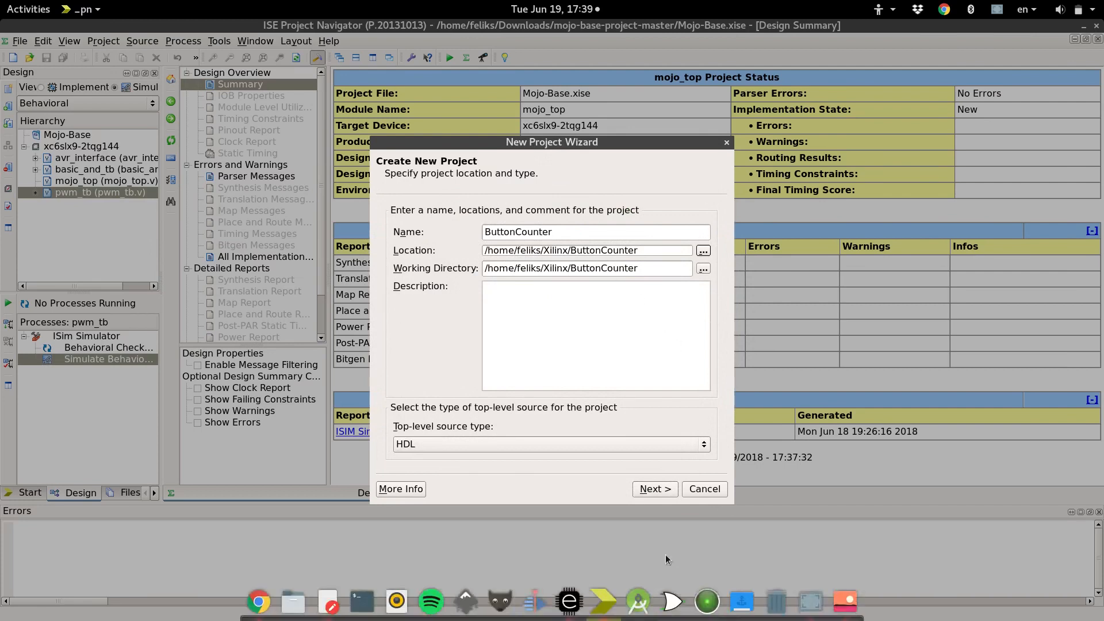
Step: Accept the Spartan6 xc6slx9-2tqg144 device settings and finish creating the empty ButtonCounter project
left_click(652, 489)
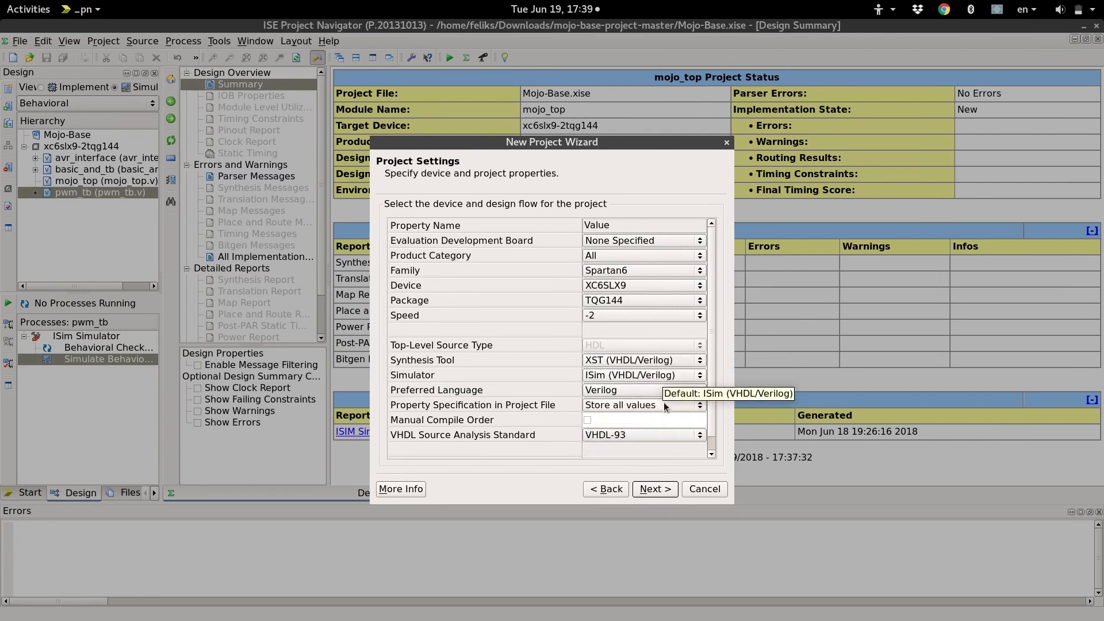
left_click(654, 493)
left_click(654, 489)
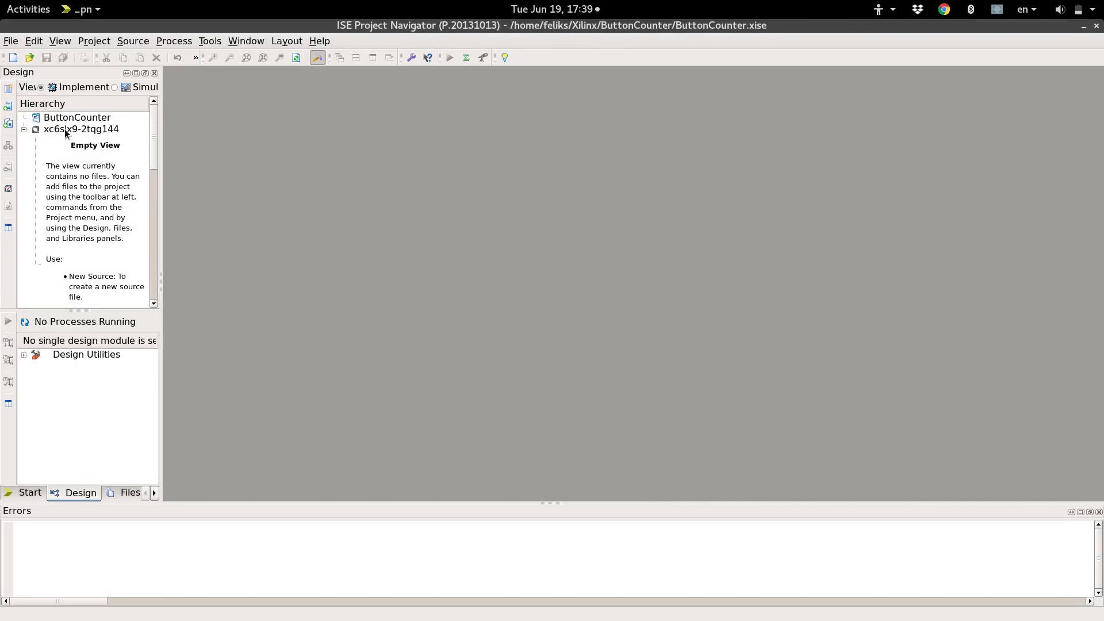
right_click(66, 133)
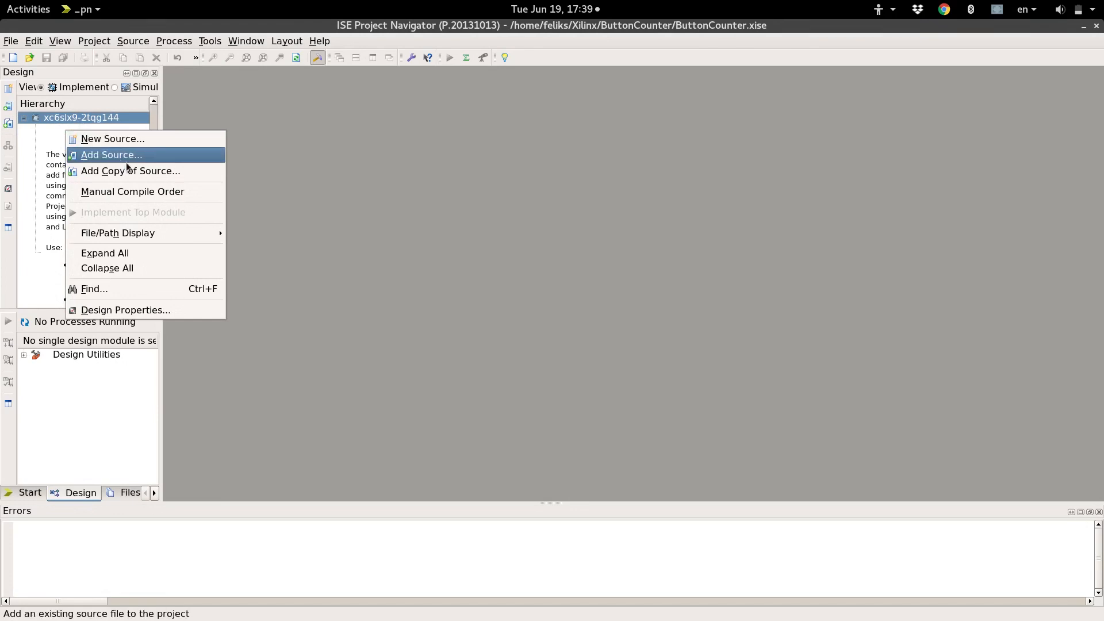
Step: Add a new Verilog module named state_machine with no ports, then switch to the Mojo IDE code
left_click(112, 139)
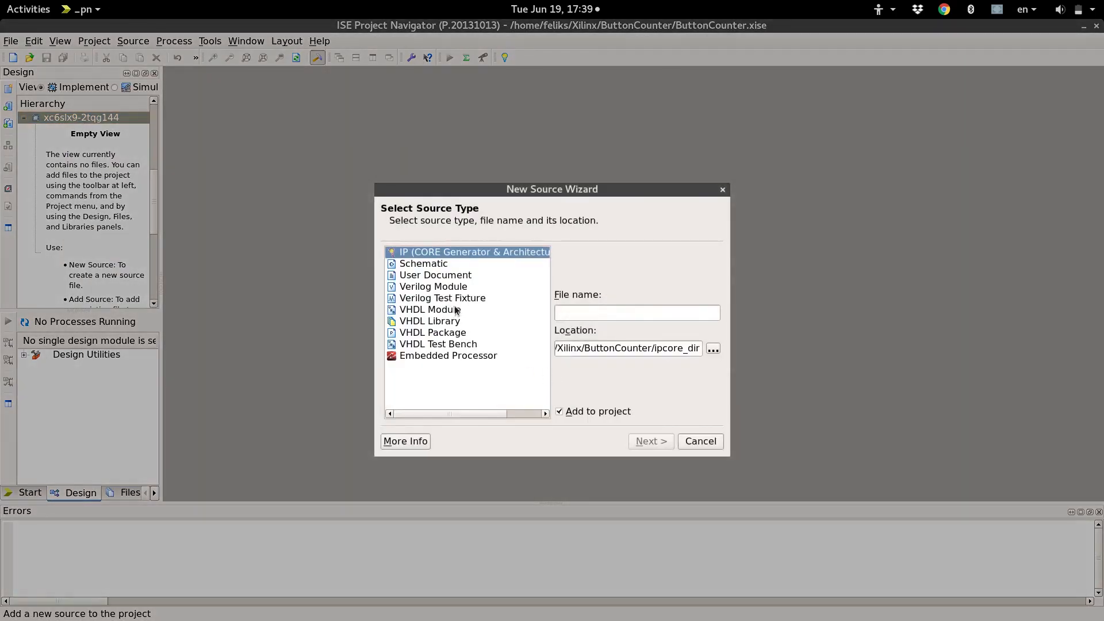
left_click(451, 288)
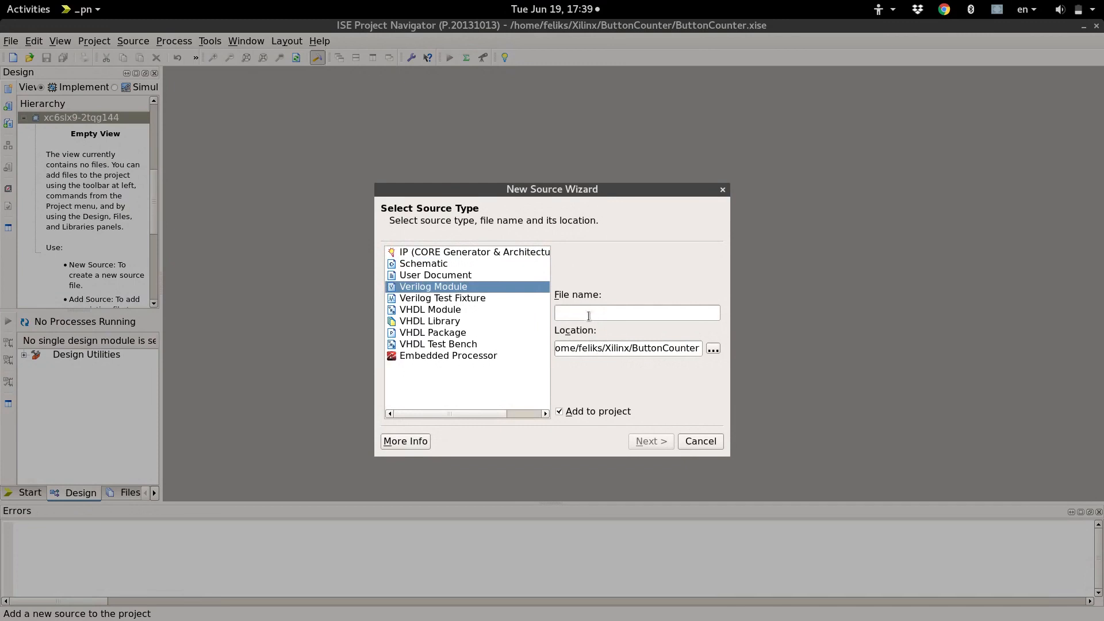
left_click(585, 313)
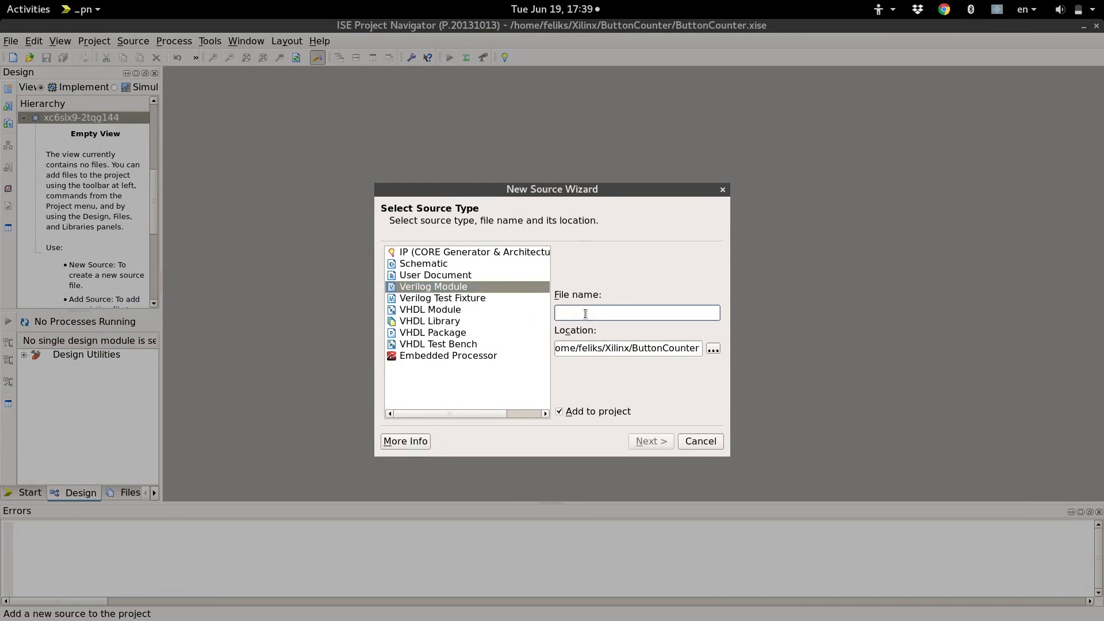
type("sta")
type("te_machine")
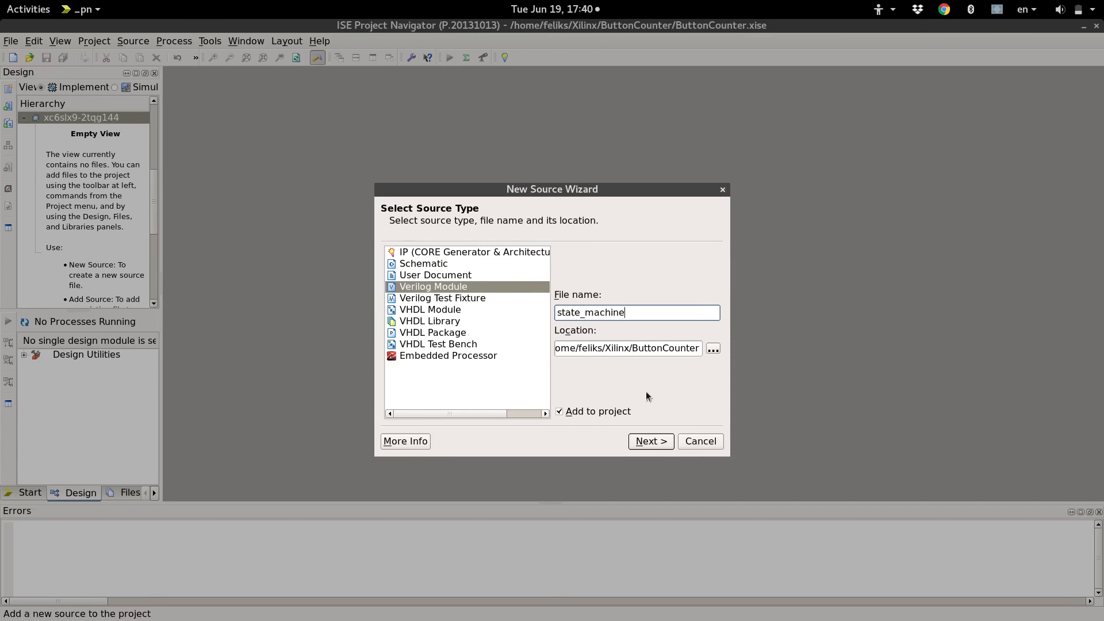
left_click(653, 444)
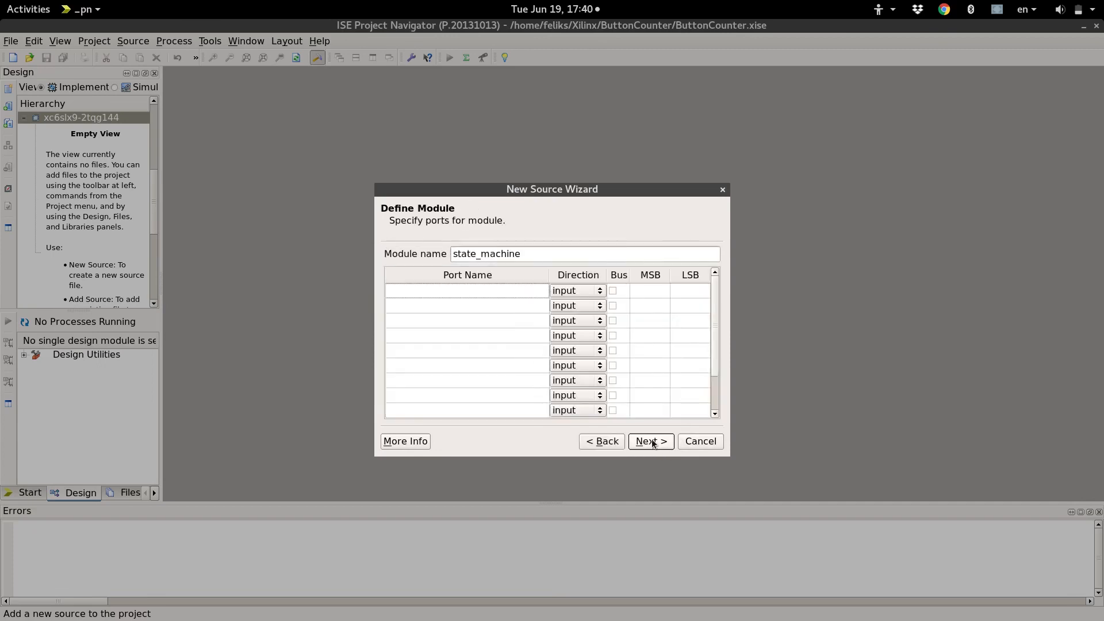
left_click(654, 443)
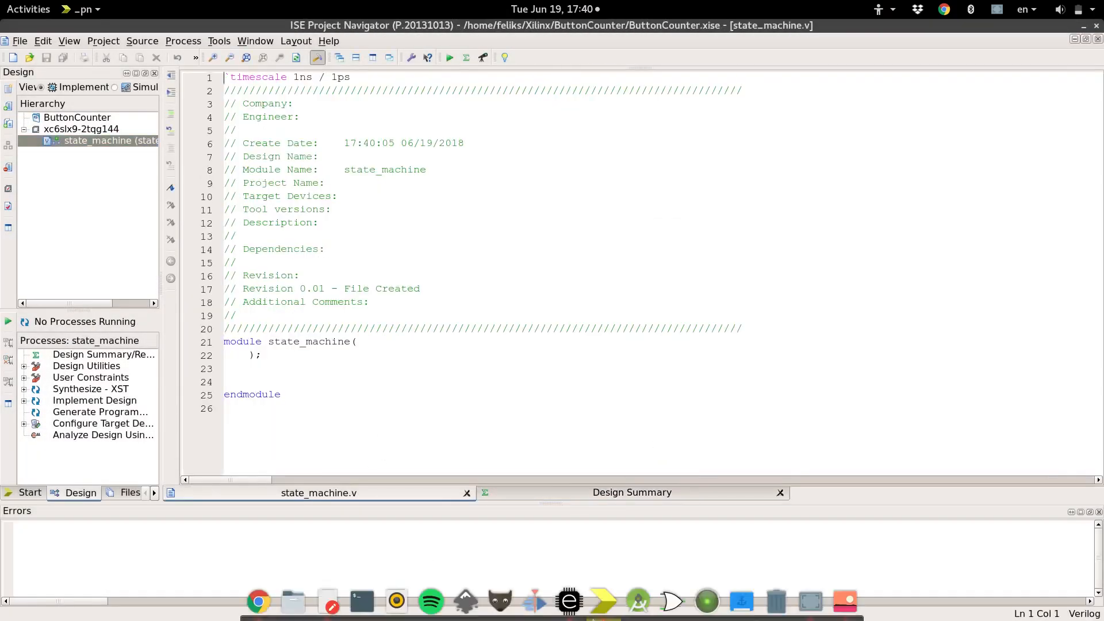
left_click(604, 601)
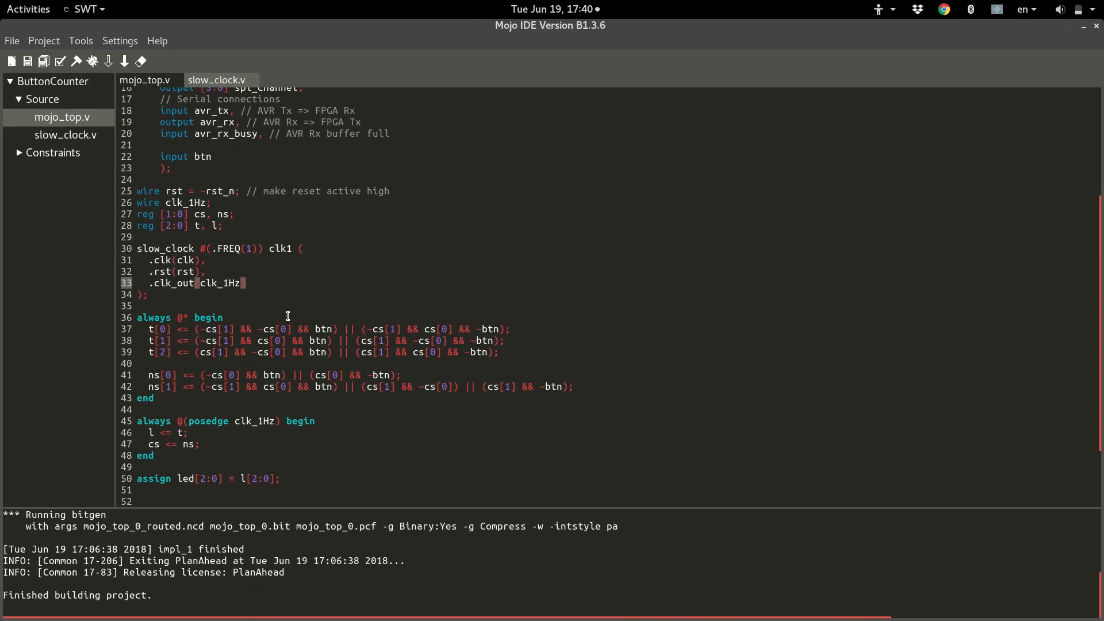
scroll(195, 245, "up", 5)
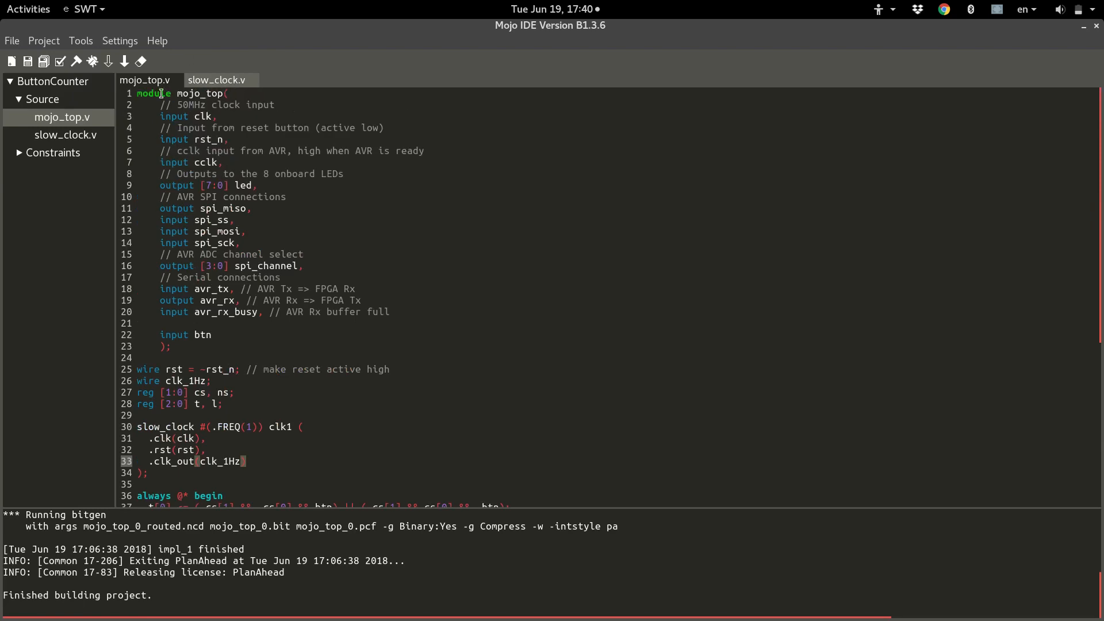
scroll(217, 373, "down", 3)
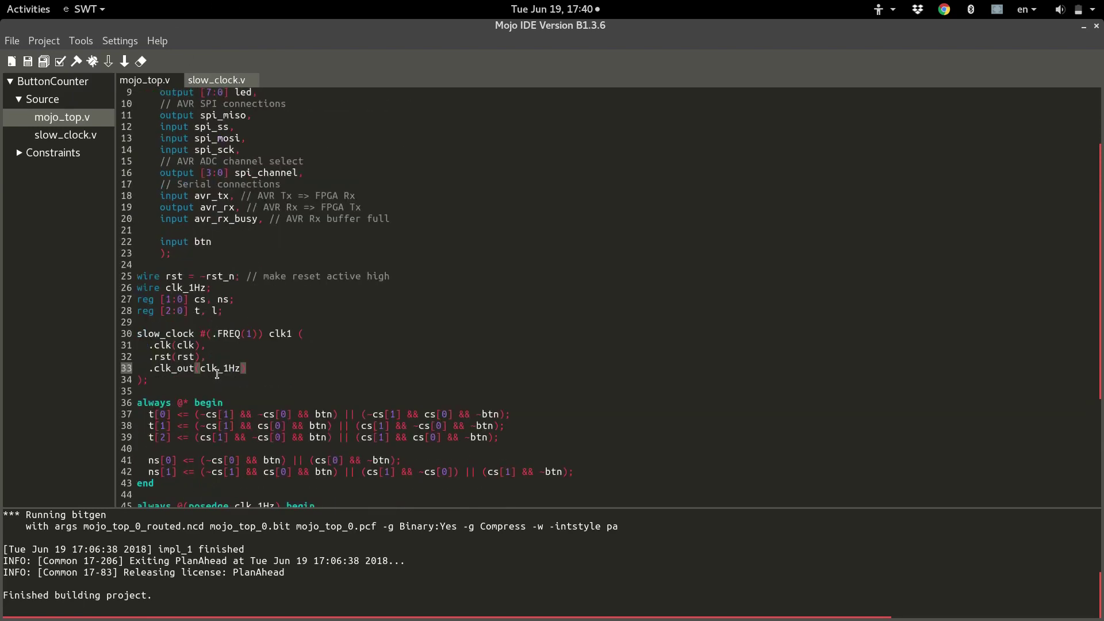
scroll(218, 373, "down", 5)
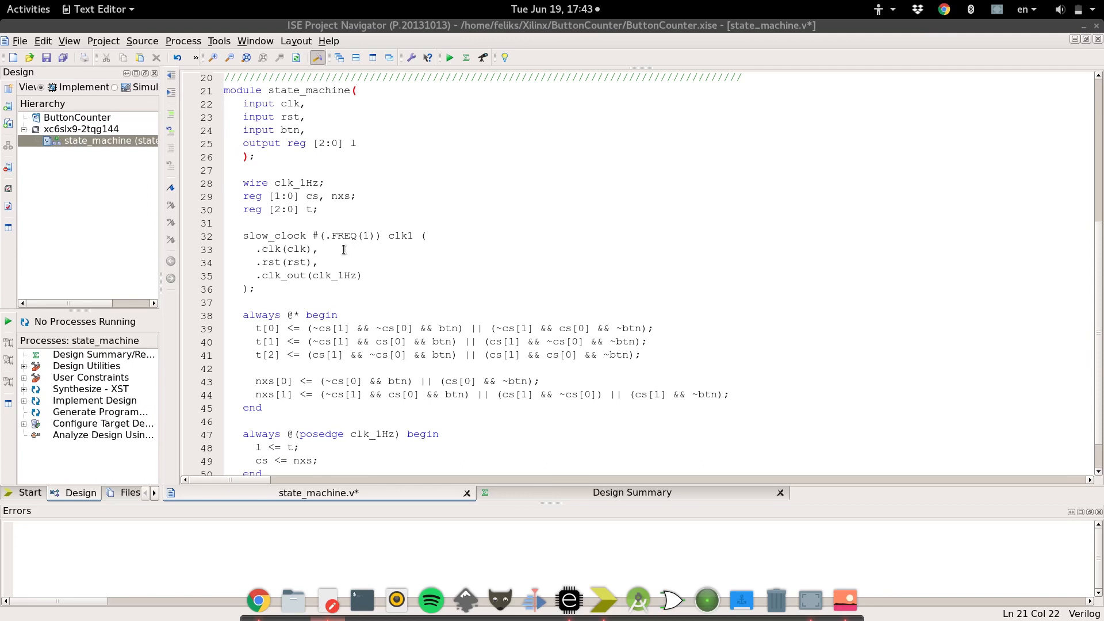
Step: Rename the ns register to nxs and change the slow_clock FREQ parameter to 10000
left_click(345, 196)
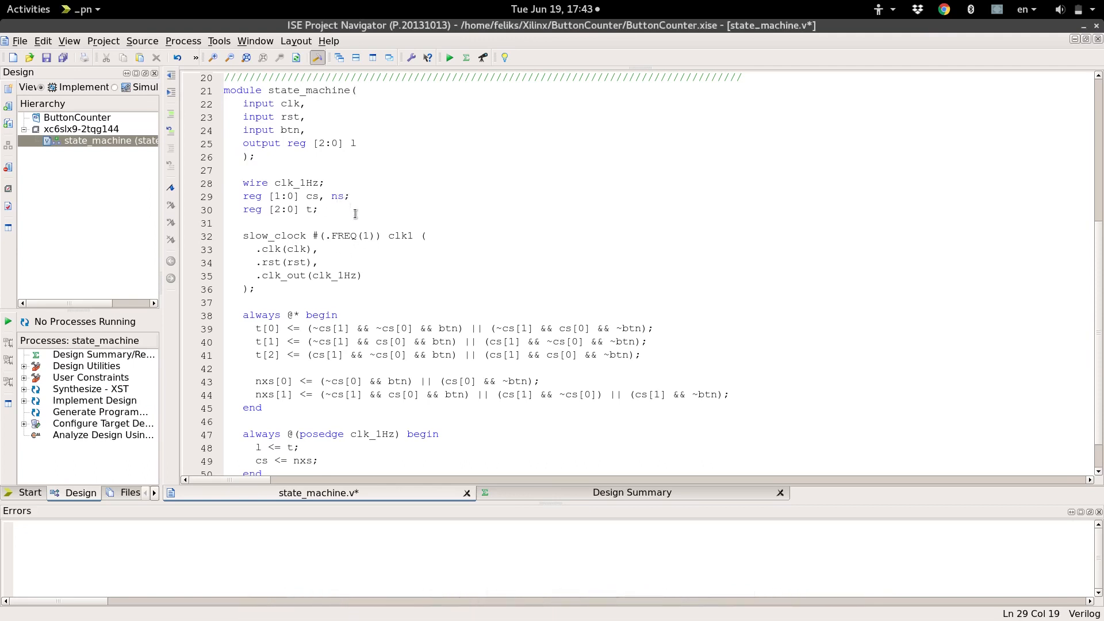
type("x")
double_click(342, 197)
left_click(362, 236)
key("Right")
type("0000")
scroll(351, 345, "down", 3)
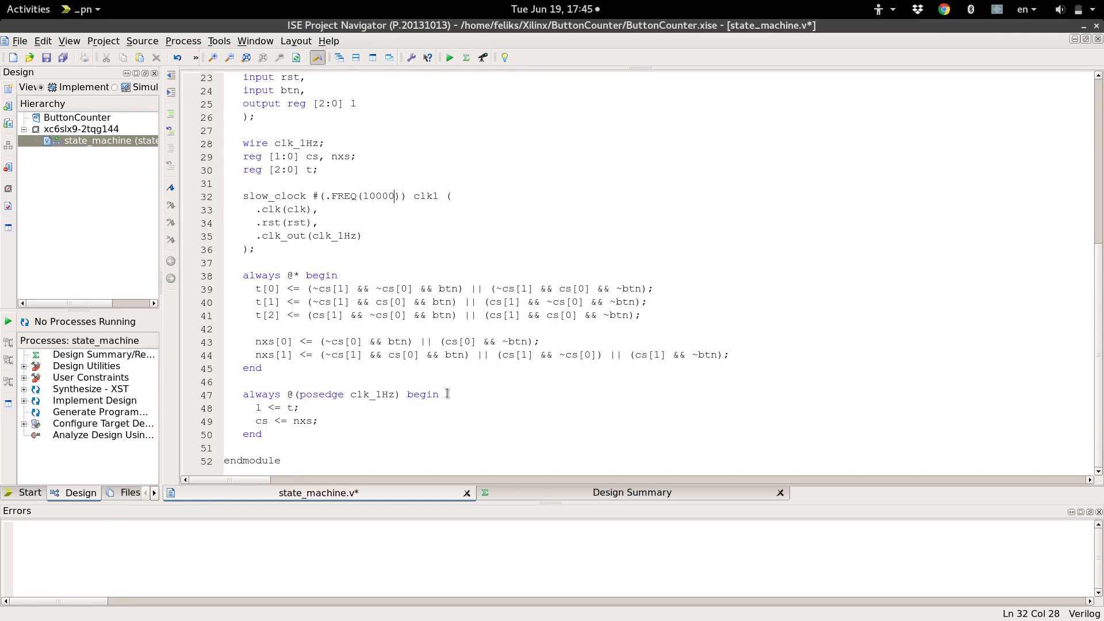
Step: Add an if (rst == 1'b1) begin branch after line 47 and indent the l and cs assignments under an else
left_click(446, 394)
key("Return")
key("Tab")
type("if")
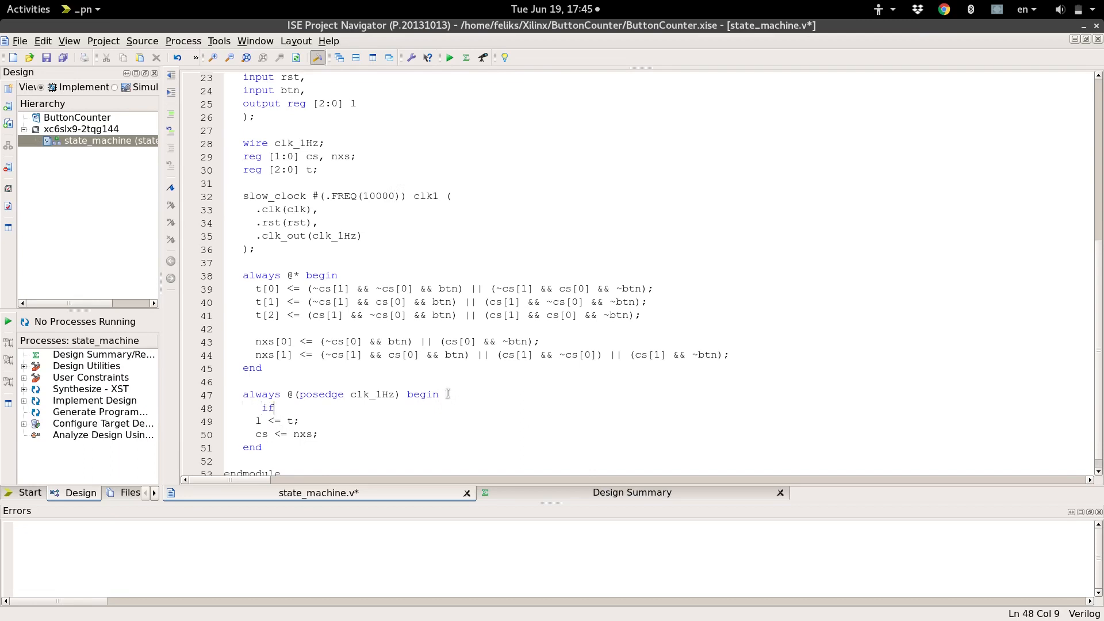
type(" (rst")
type(" == ")
type("1'b1")
type(";")
key("BackSpace")
type(") ")
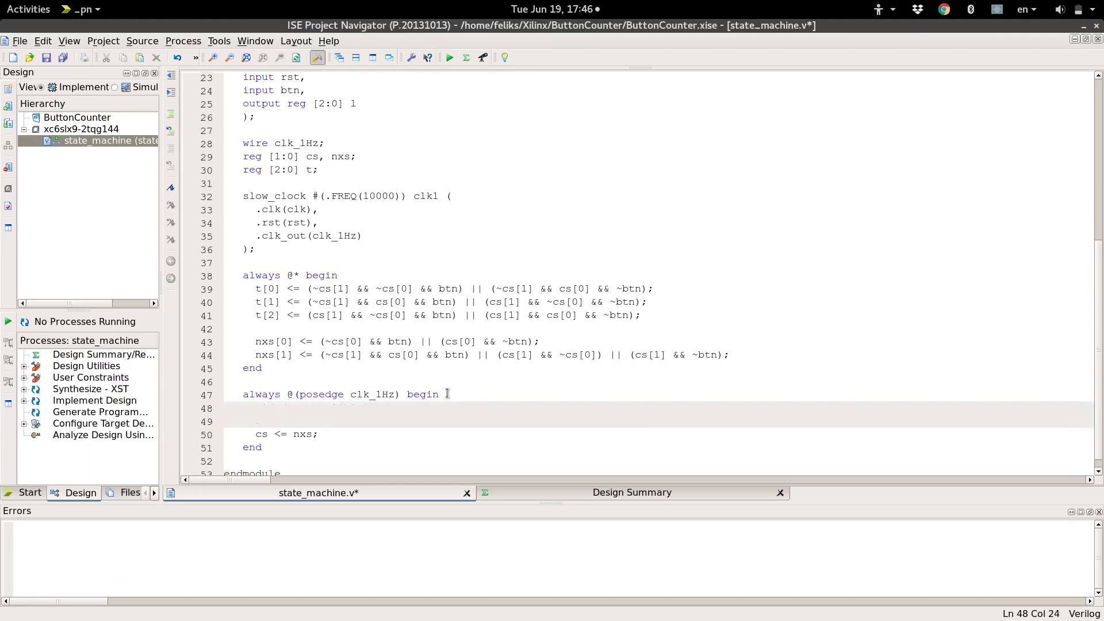
type("begin")
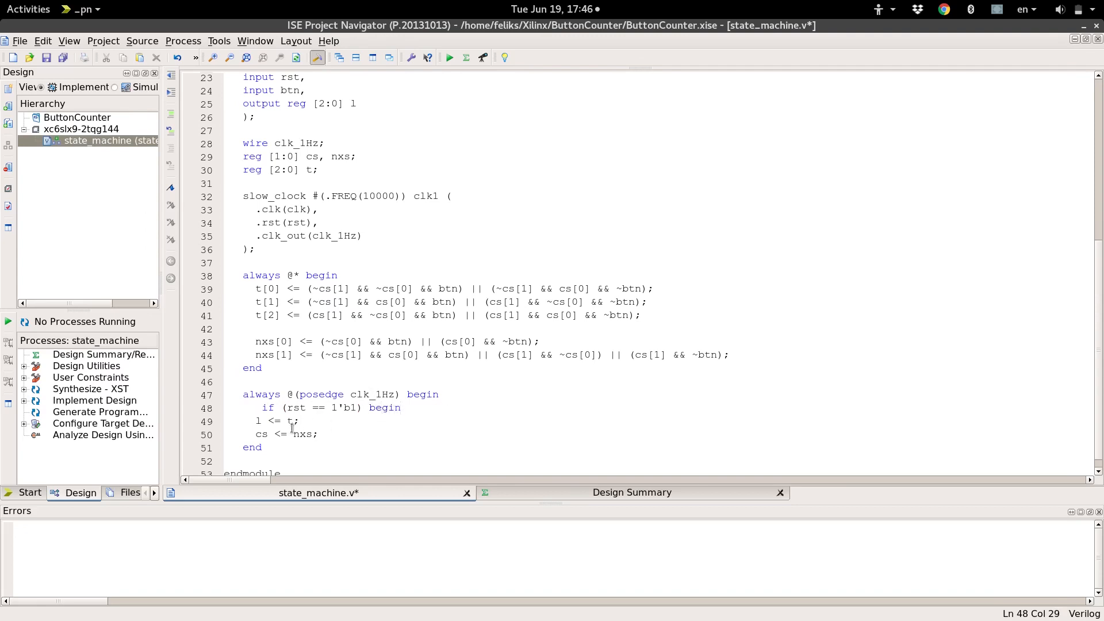
left_click_drag(328, 434, 256, 420)
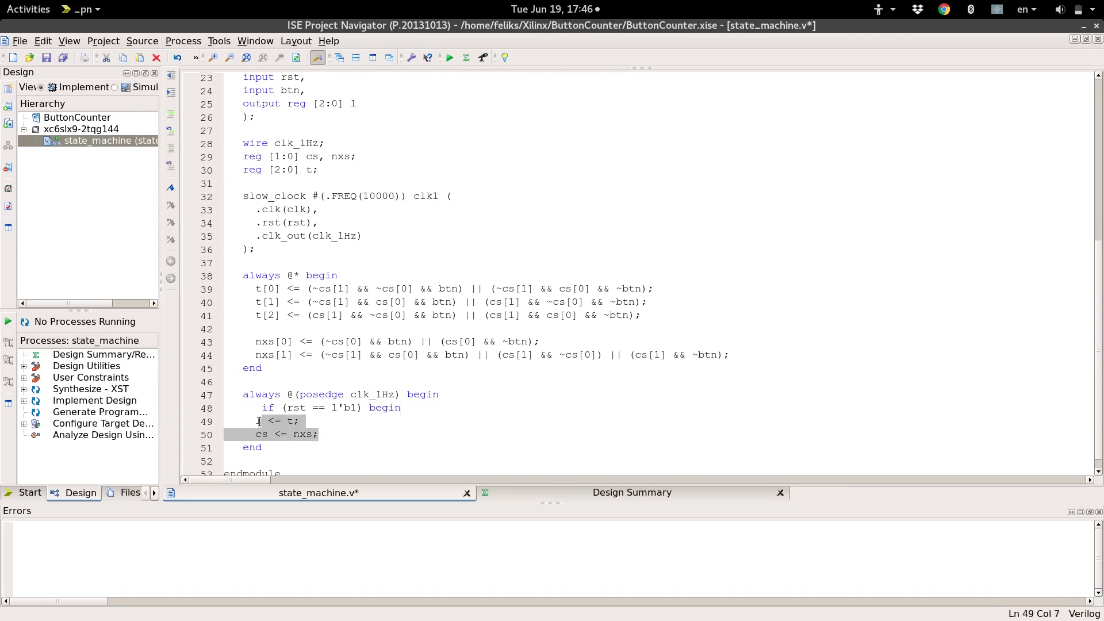
key("Tab")
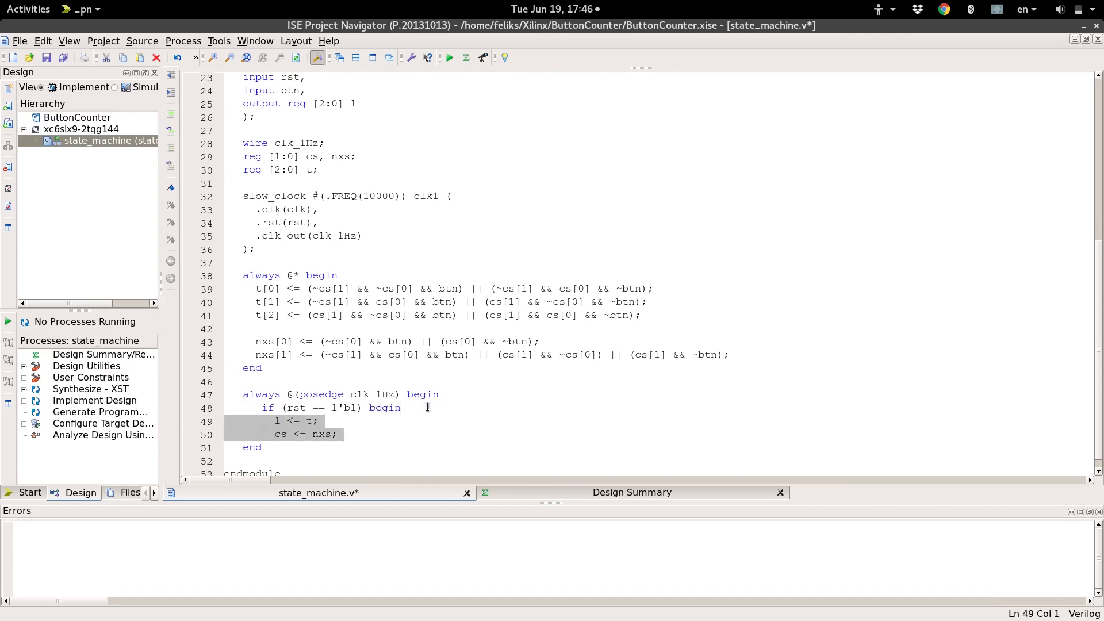
left_click(421, 409)
key("Return")
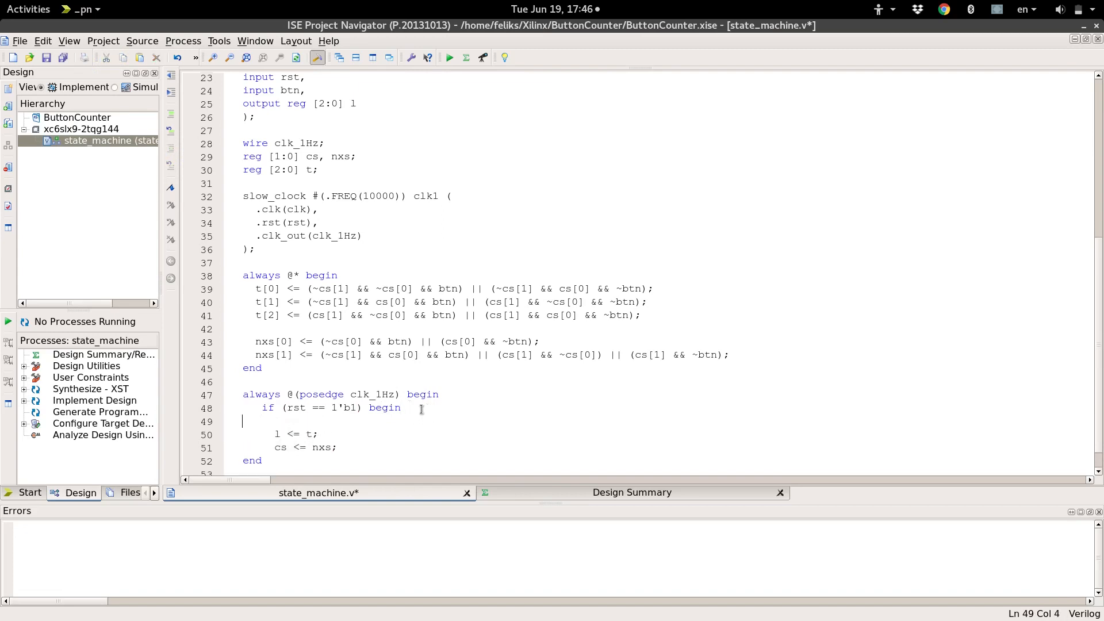
key("Tab")
key("ctrl+z")
key("ctrl+y")
key("Return")
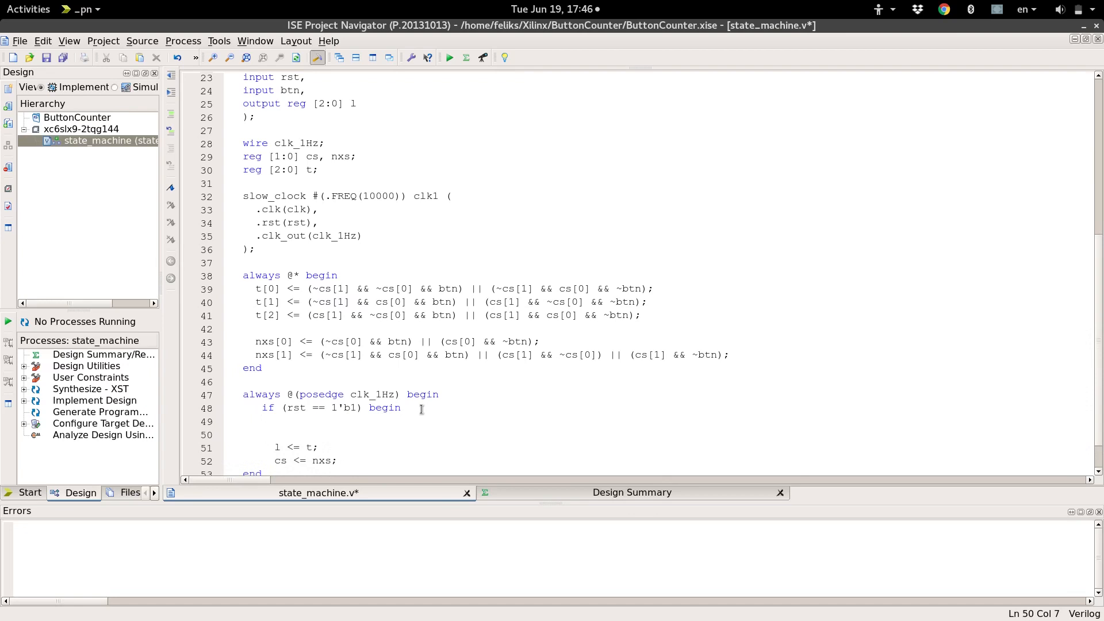
type("end else")
Step: Close the else branch with end, leave the reset branch empty, and review the cs, nxs and t declarations
left_click(351, 459)
key("Return")
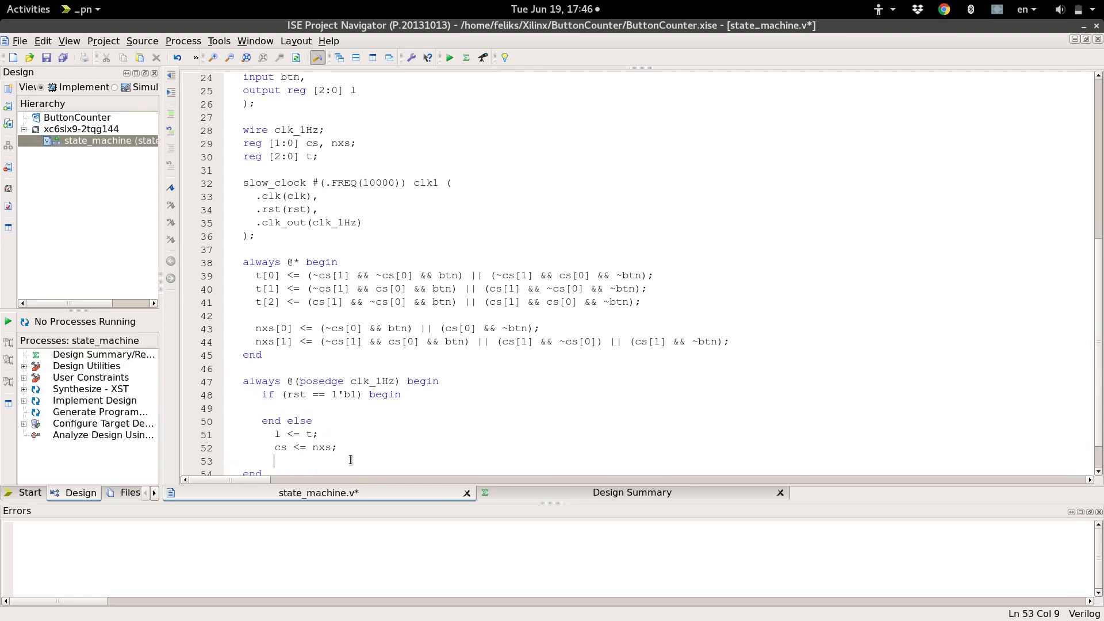
key("BackSpace")
type("end")
left_click(335, 408)
key("Tab")
scroll(316, 199, "up", 1)
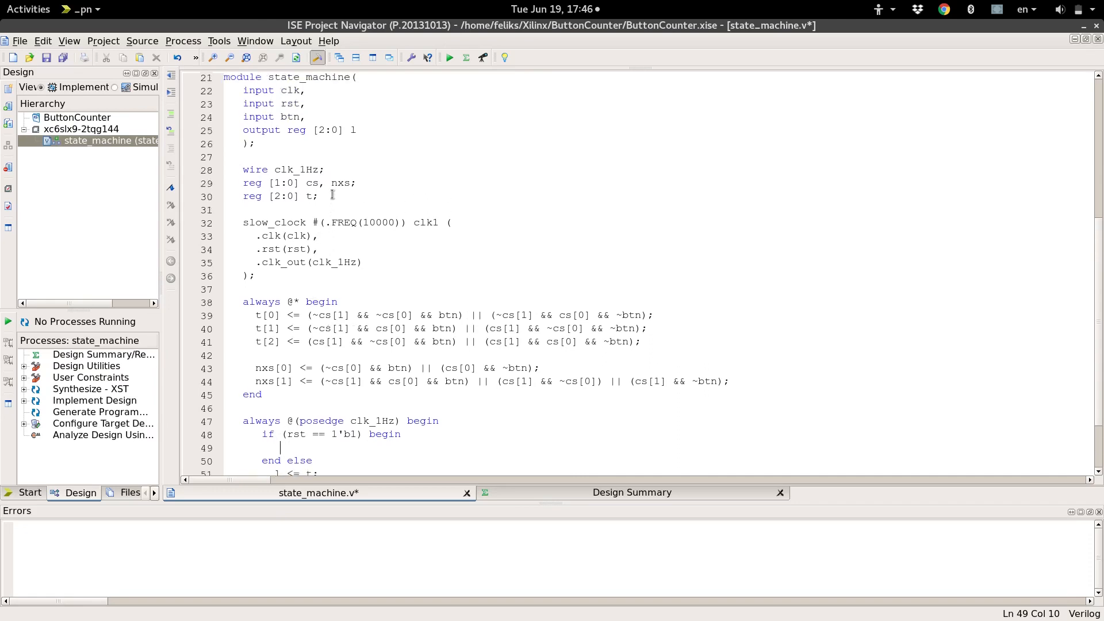
scroll(317, 198, "up", 1)
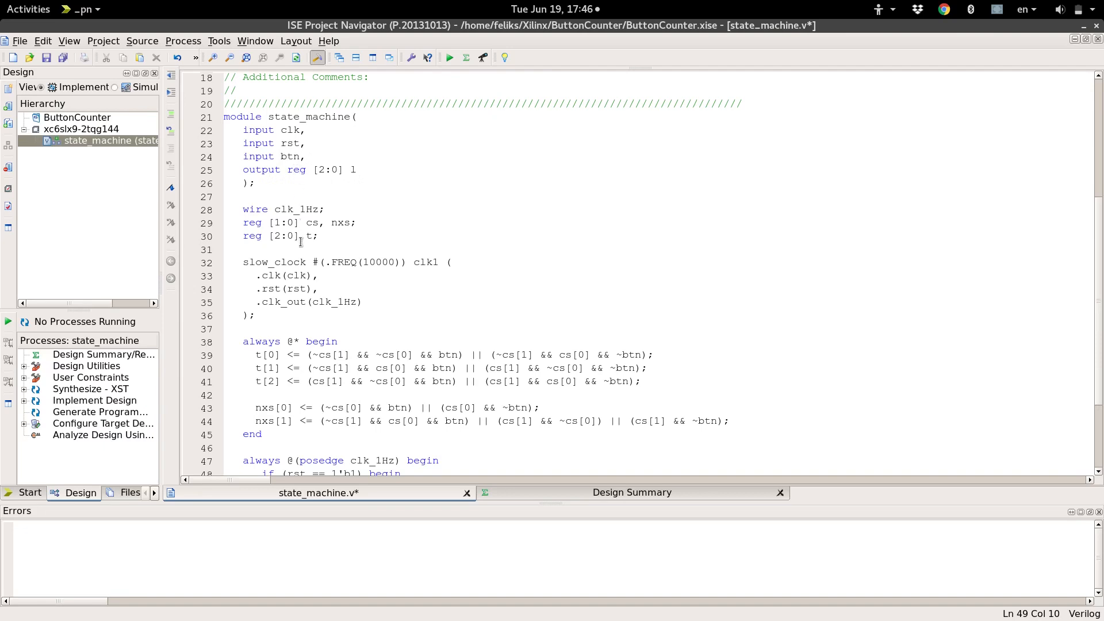
left_click_drag(305, 223, 323, 225)
double_click(340, 223)
left_click(304, 236)
scroll(304, 236, "down", 2)
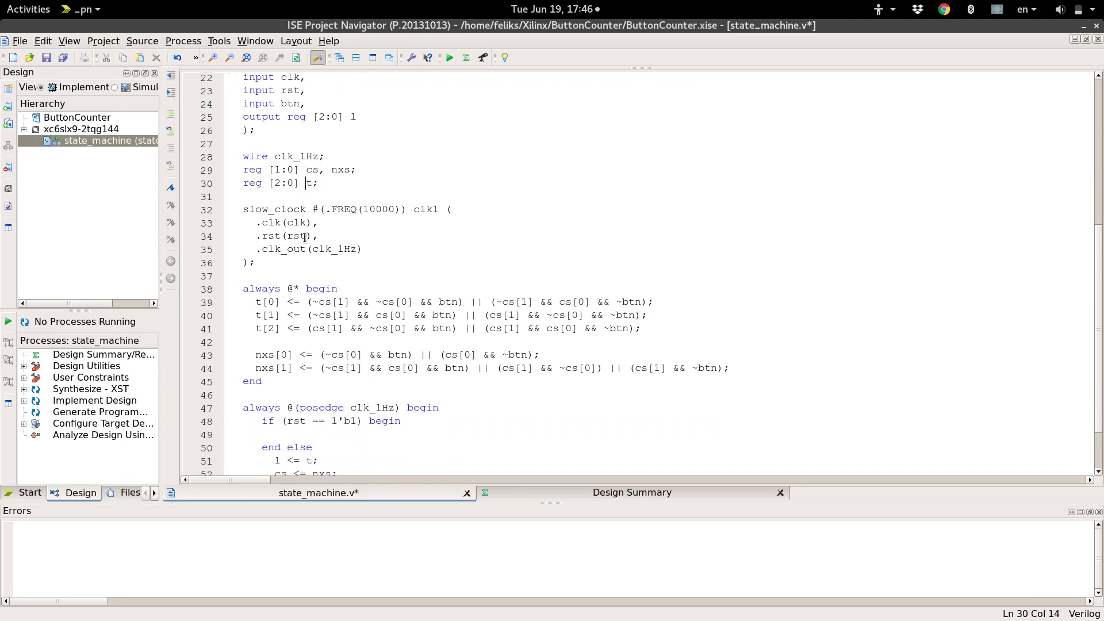
scroll(304, 236, "down", 1)
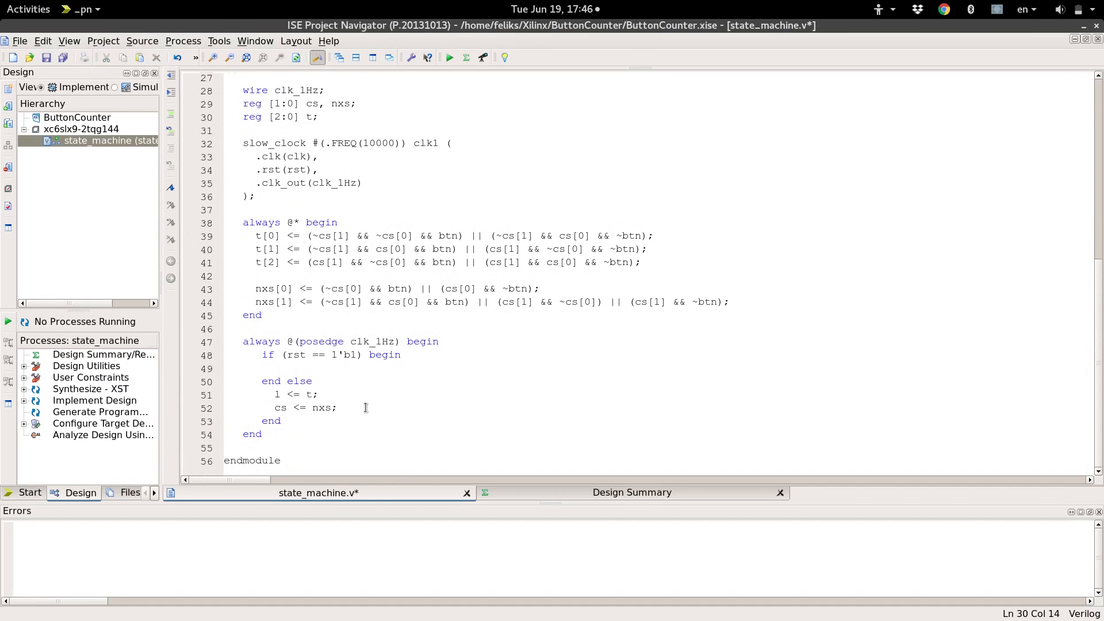
Step: Fill the reset branch with cs = 2'b0; nxs = 2'b0; t = 3'b0; l = 3'b0; on separate lines
left_click(309, 367)
type("cs")
type(" <= ")
type("2")
type("'")
type("b0;")
key("Return")
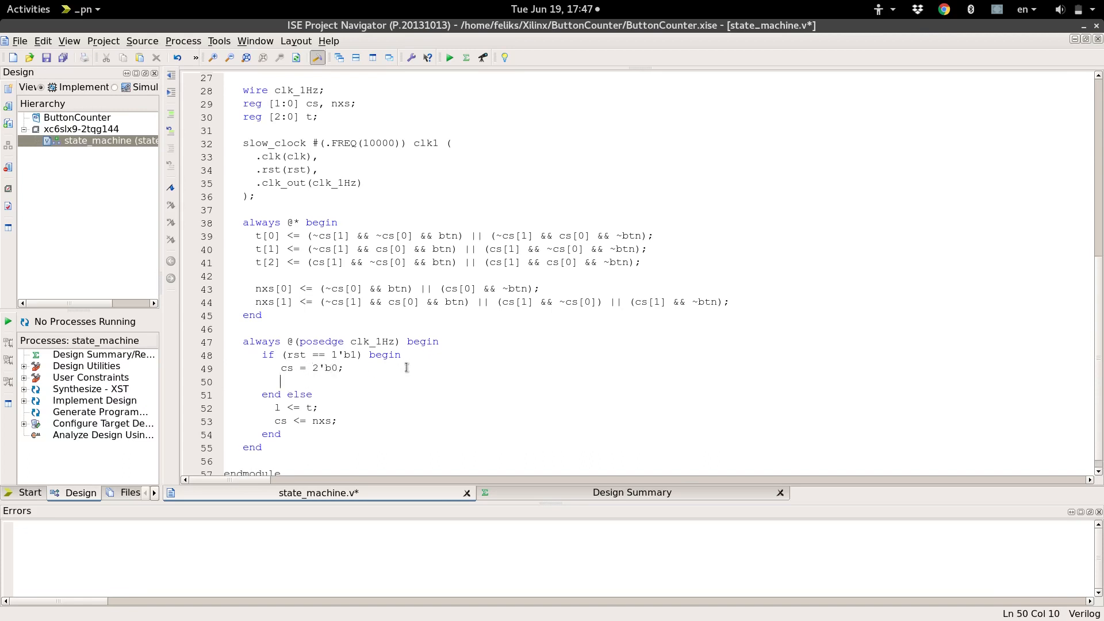
type("nxs ")
type("= 2'b")
type("0;")
key("Return")
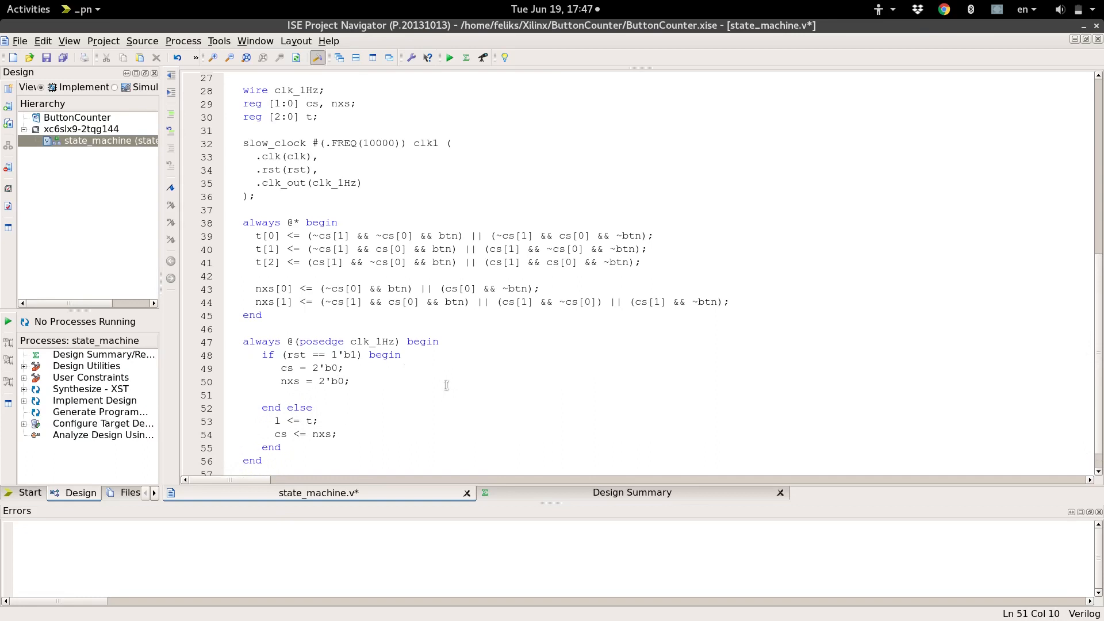
type("t = ")
type("3'b0")
type(";")
key("Return")
type("l ")
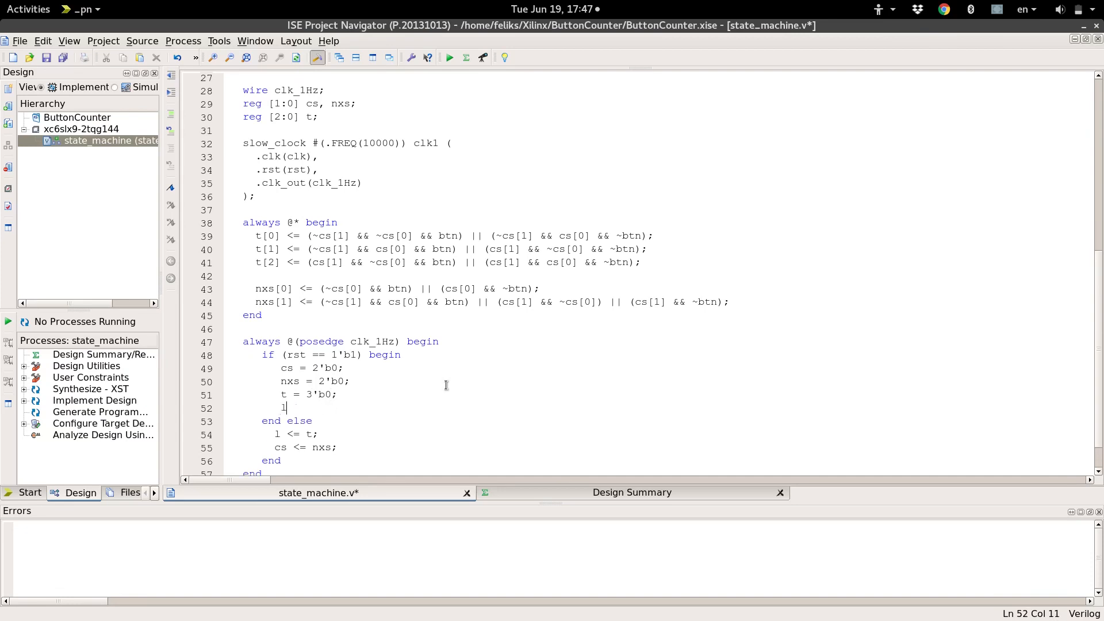
type("= 3'b")
type("0;")
scroll(293, 186, "up", 2)
scroll(276, 224, "up", 2)
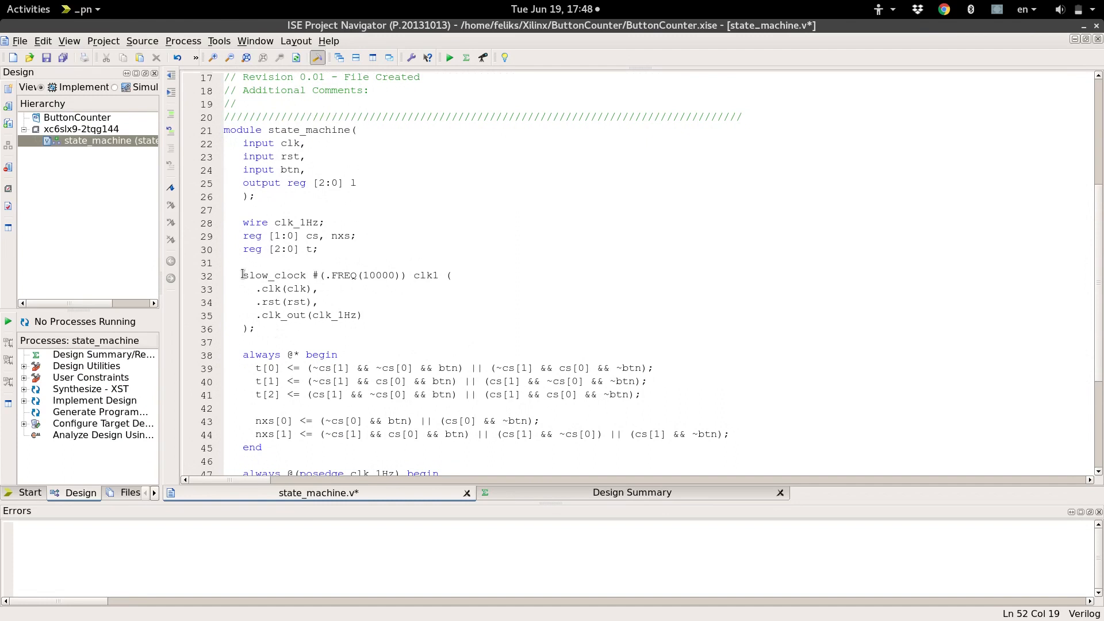
Step: Add the existing slow_clock.v from mojo/ButtonCounter/source to the project via Add Source
left_click_drag(242, 276, 306, 277)
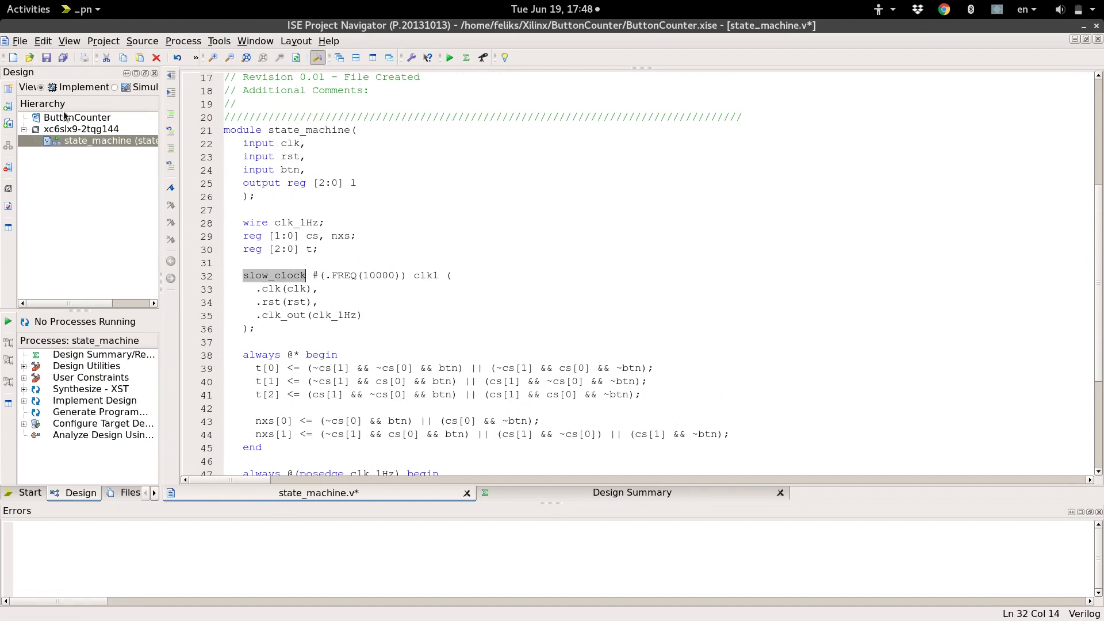
right_click(76, 131)
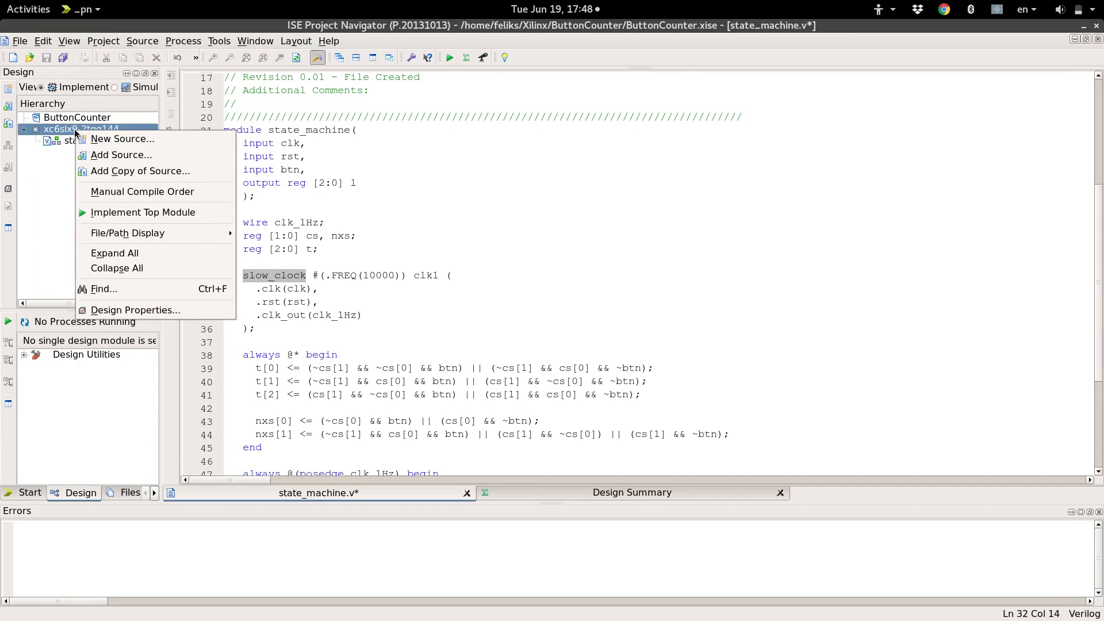
left_click(96, 157)
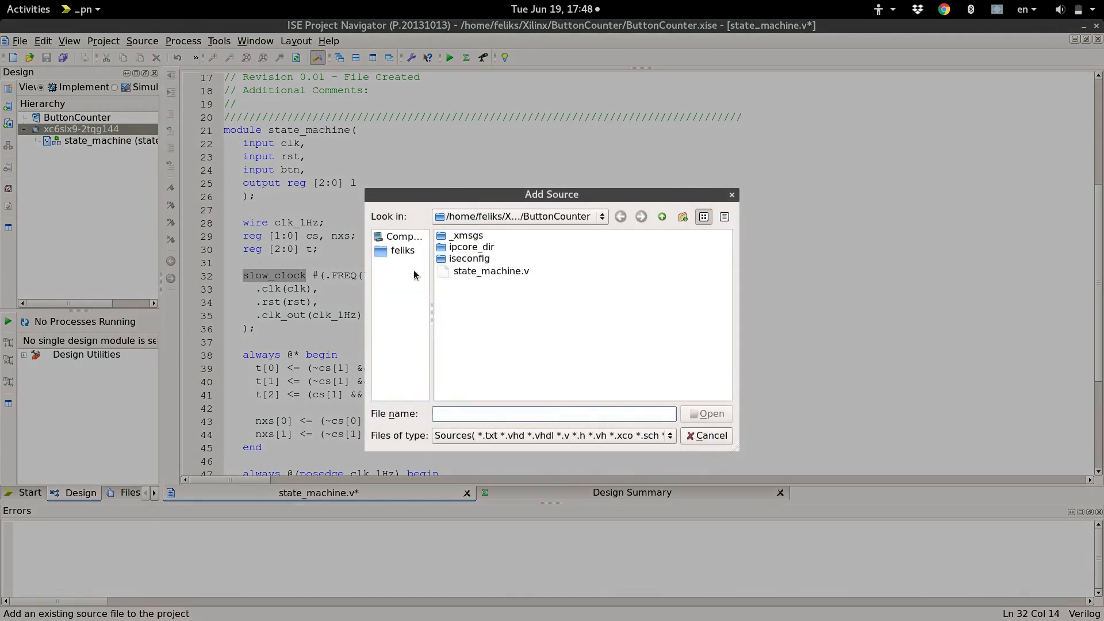
left_click(400, 251)
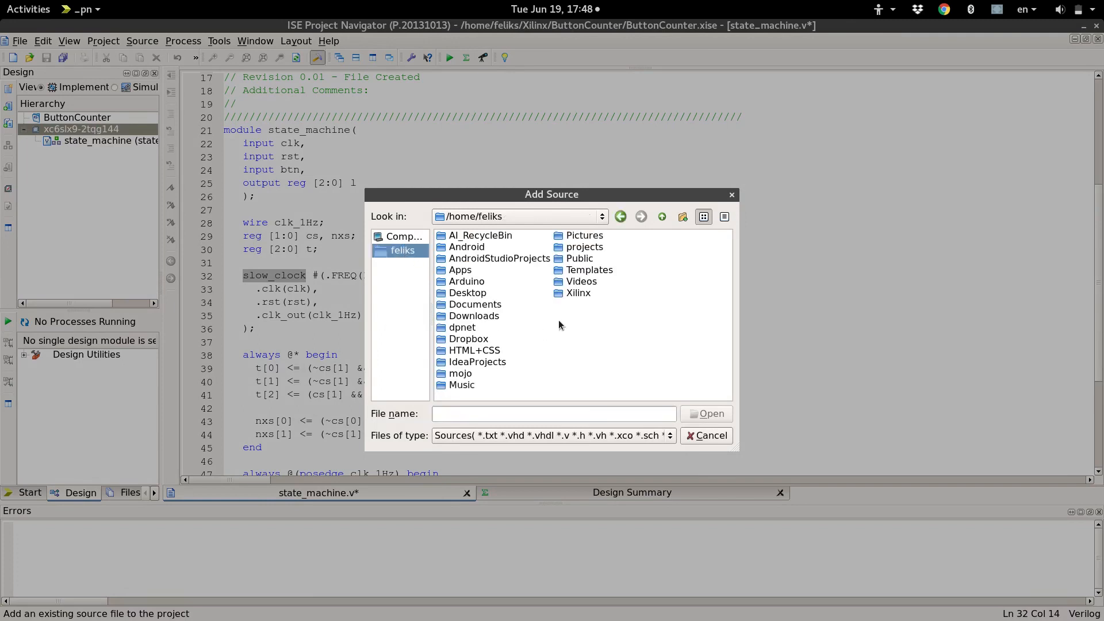
double_click(454, 373)
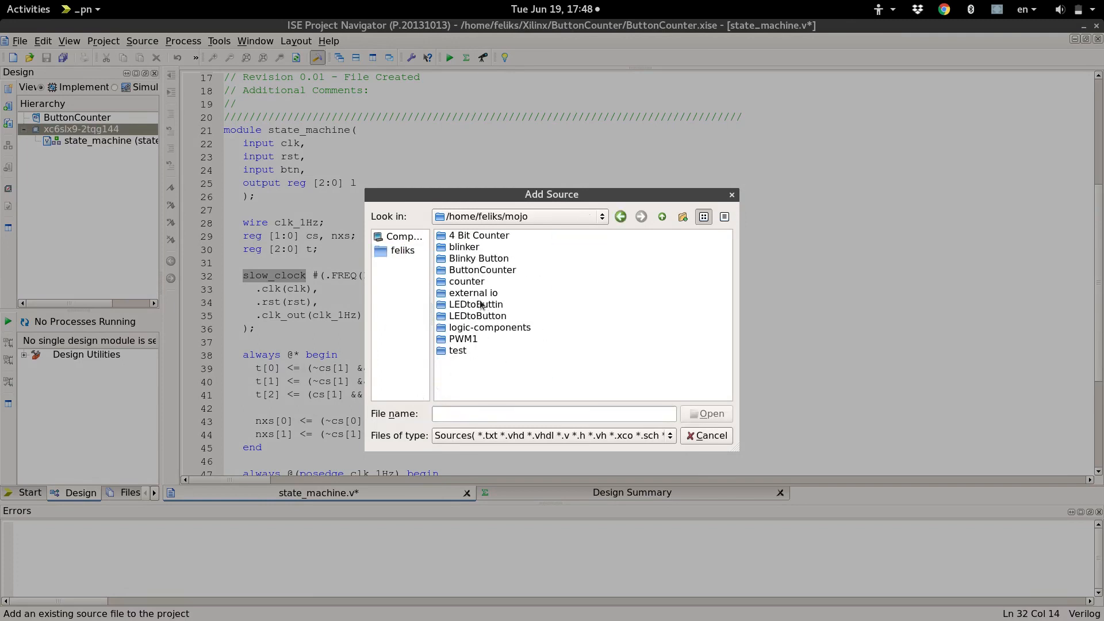
double_click(480, 270)
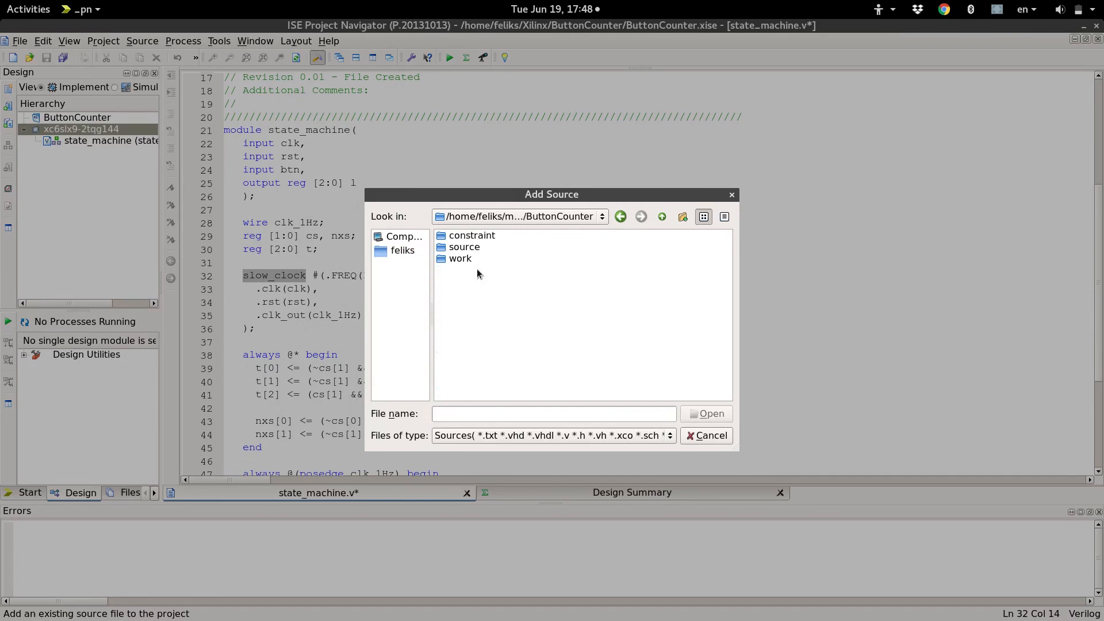
double_click(469, 250)
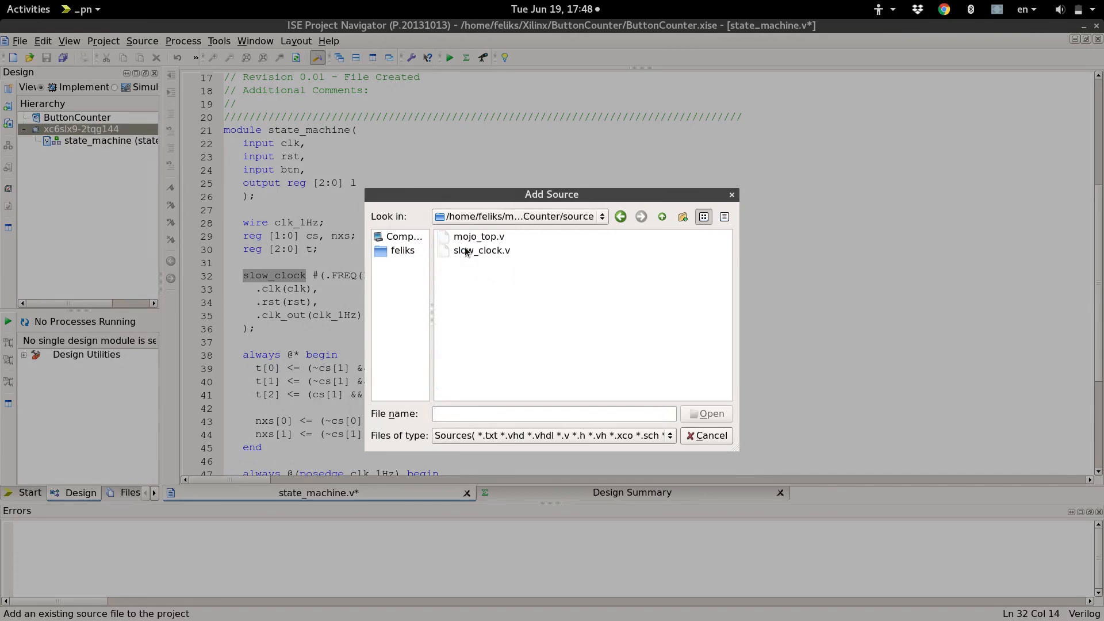
left_click(493, 251)
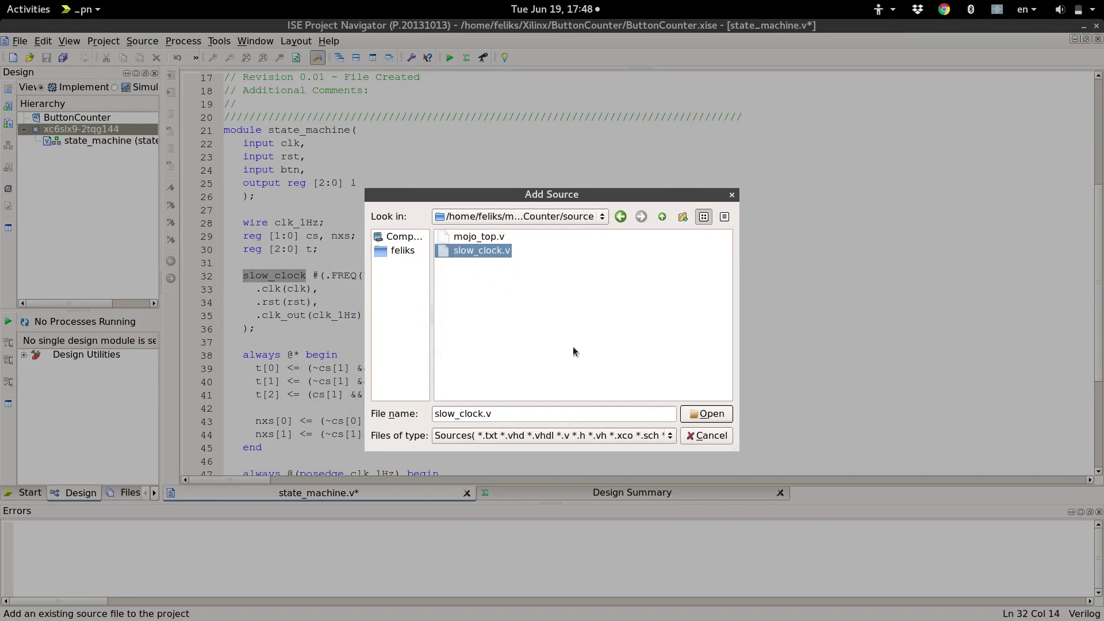
left_click(710, 414)
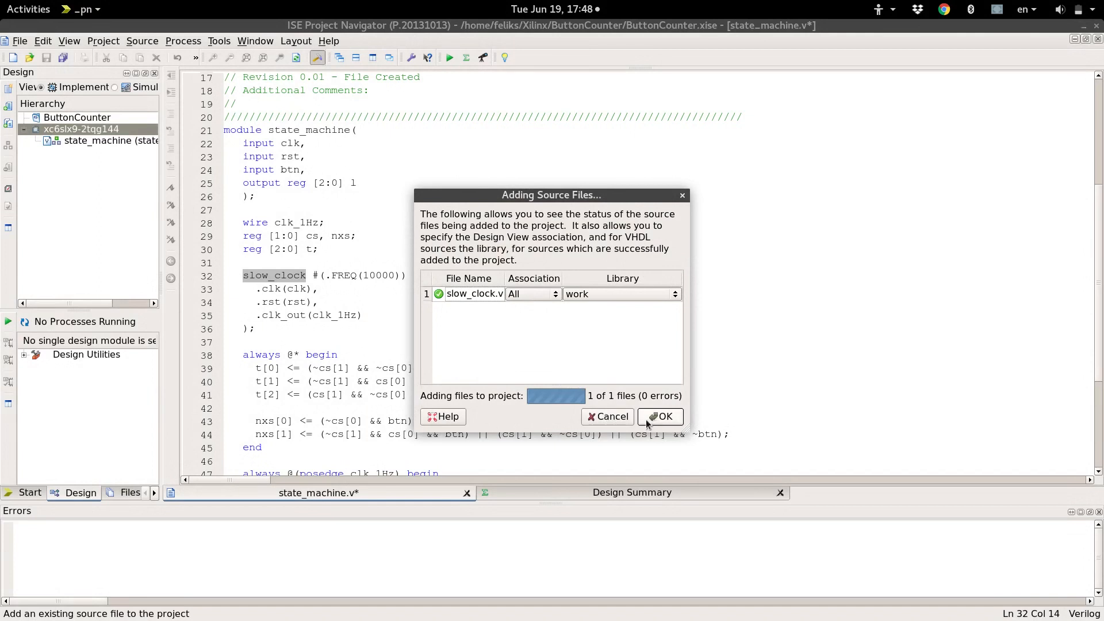
left_click(661, 418)
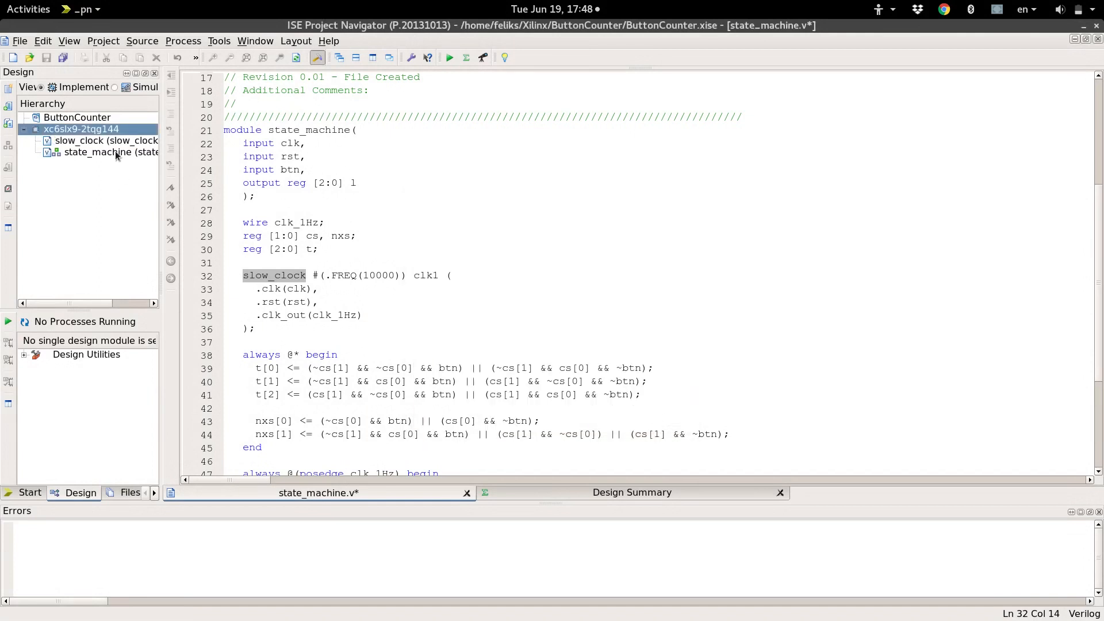
Step: View slow_clock.v from the hierarchy, then return to the state_machine.v code
double_click(84, 145)
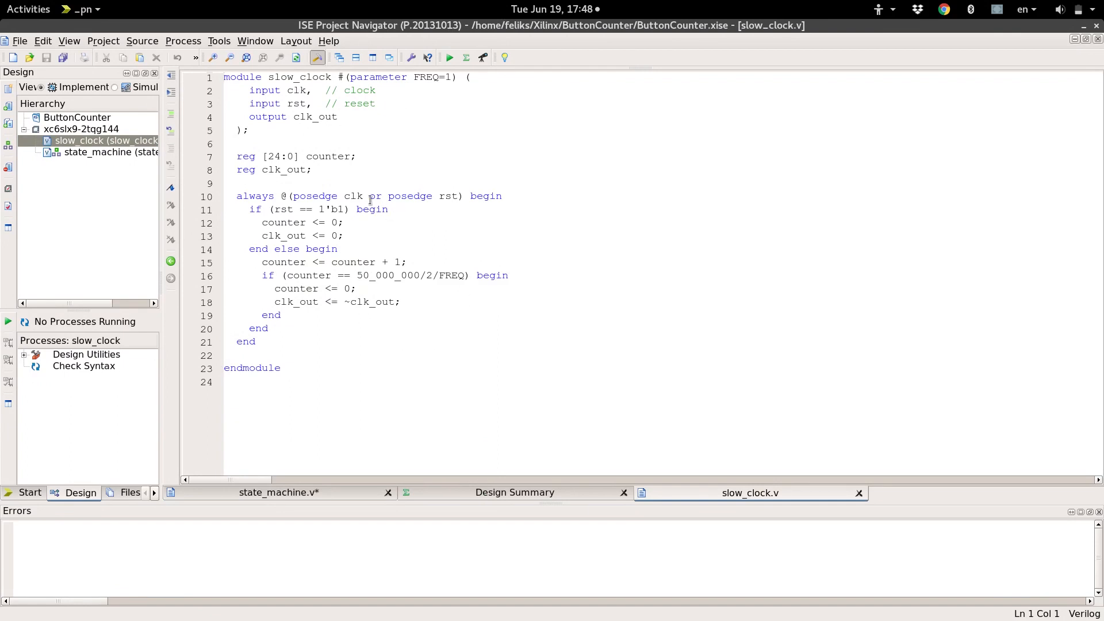
left_click(324, 492)
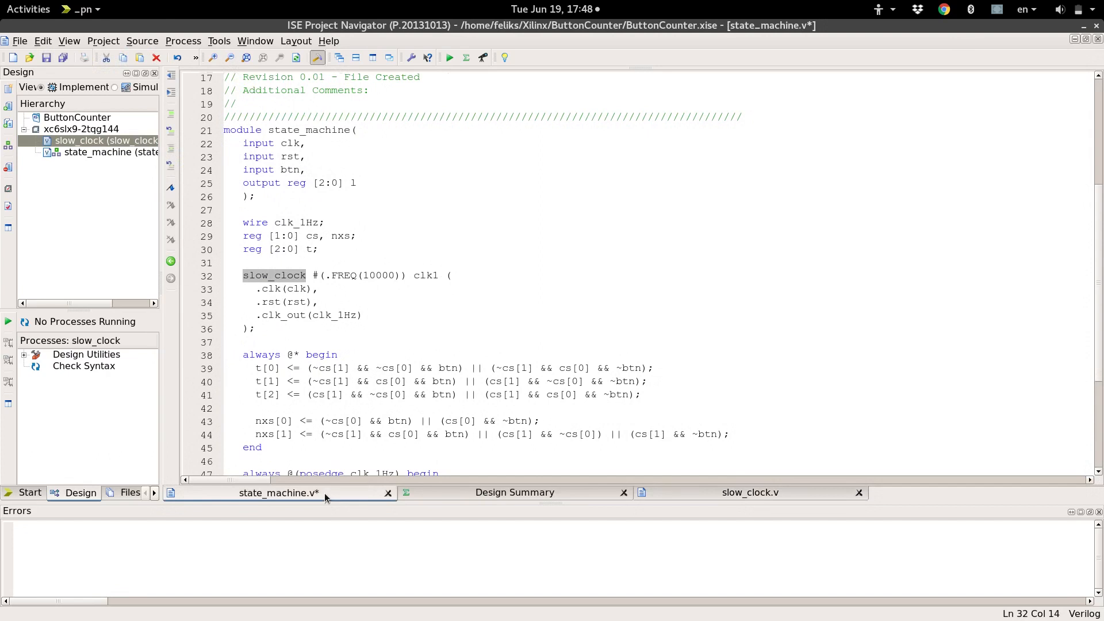
scroll(360, 272, "down", 2)
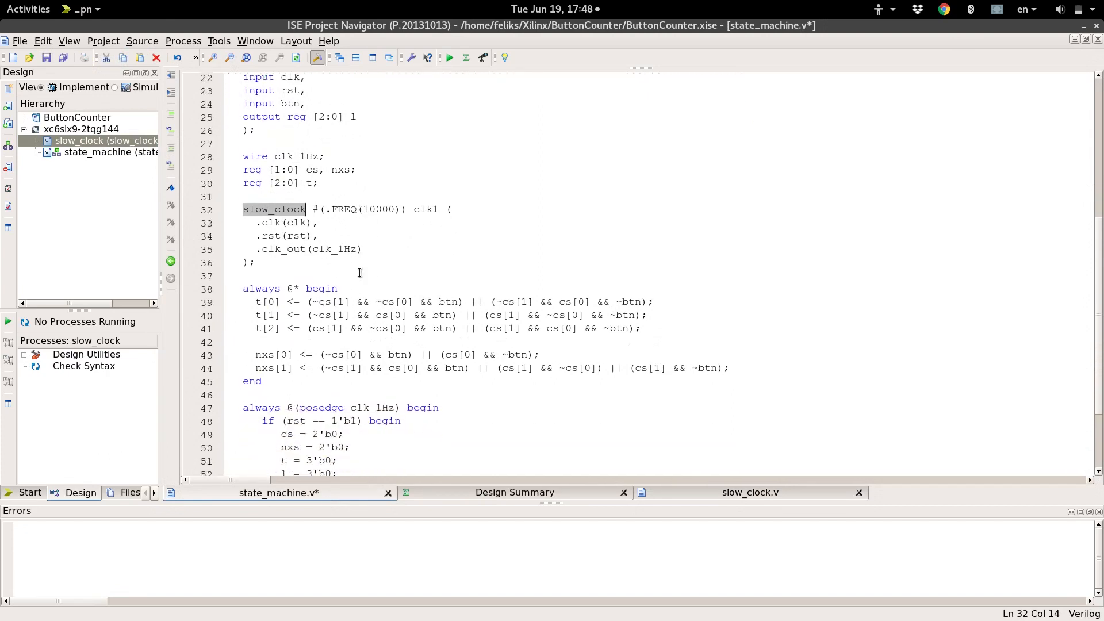
scroll(359, 273, "down", 1)
scroll(360, 272, "down", 2)
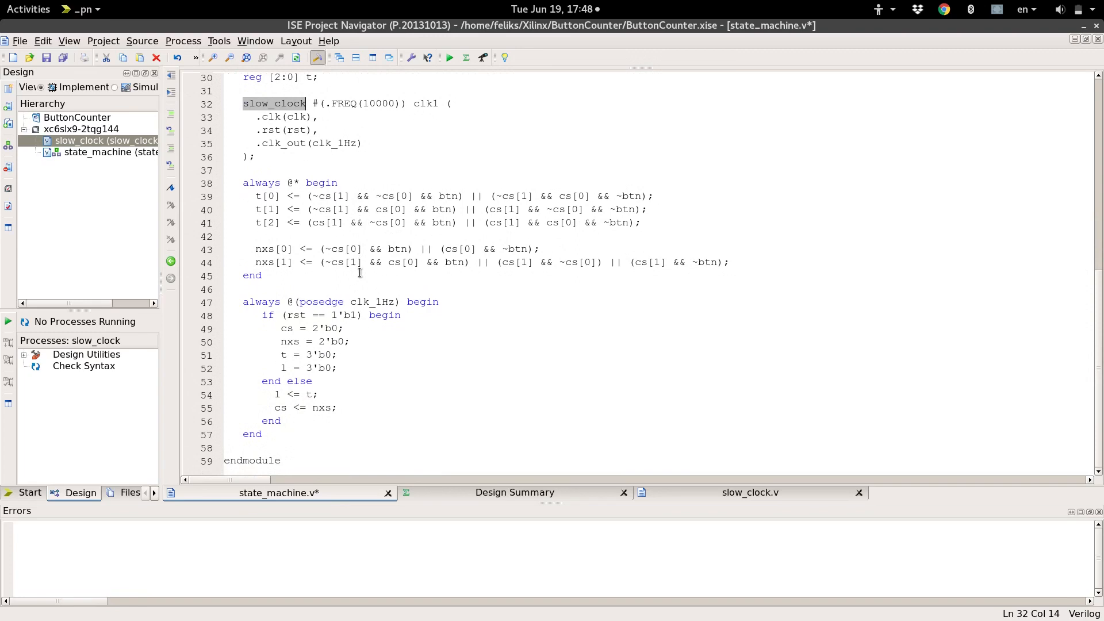
scroll(360, 273, "up", 4)
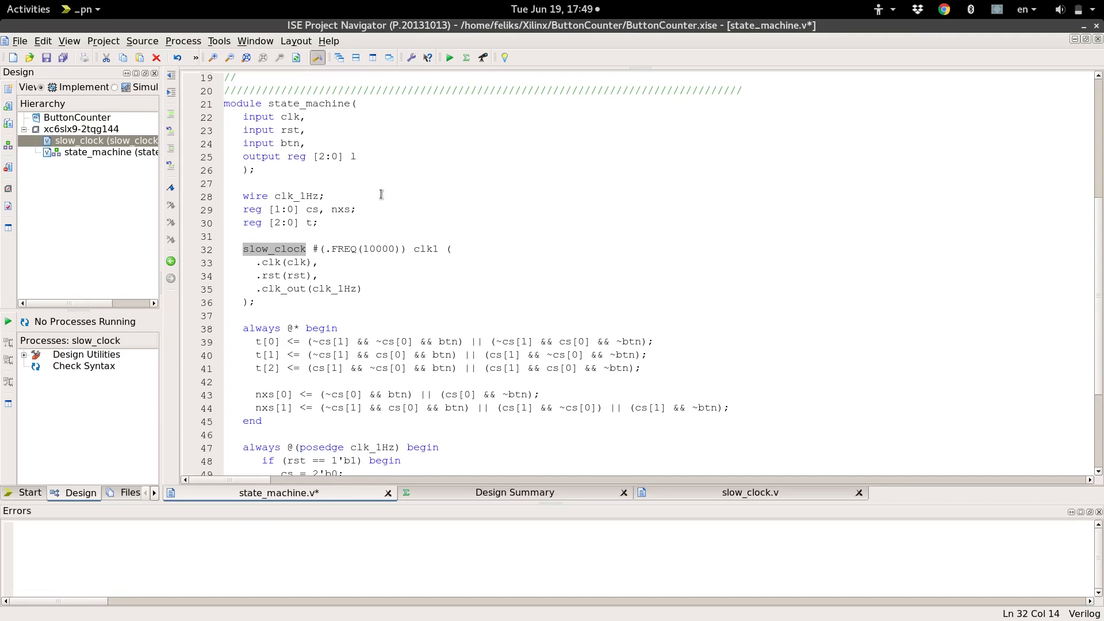
scroll(332, 330, "down", 2)
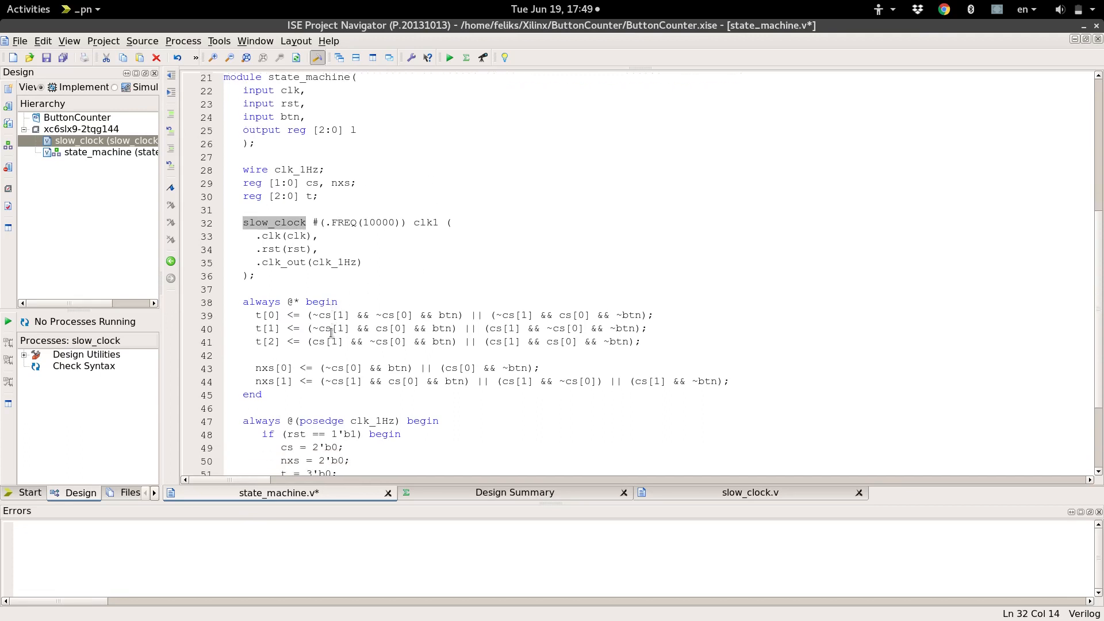
scroll(332, 330, "up", 1)
scroll(332, 330, "up", 4)
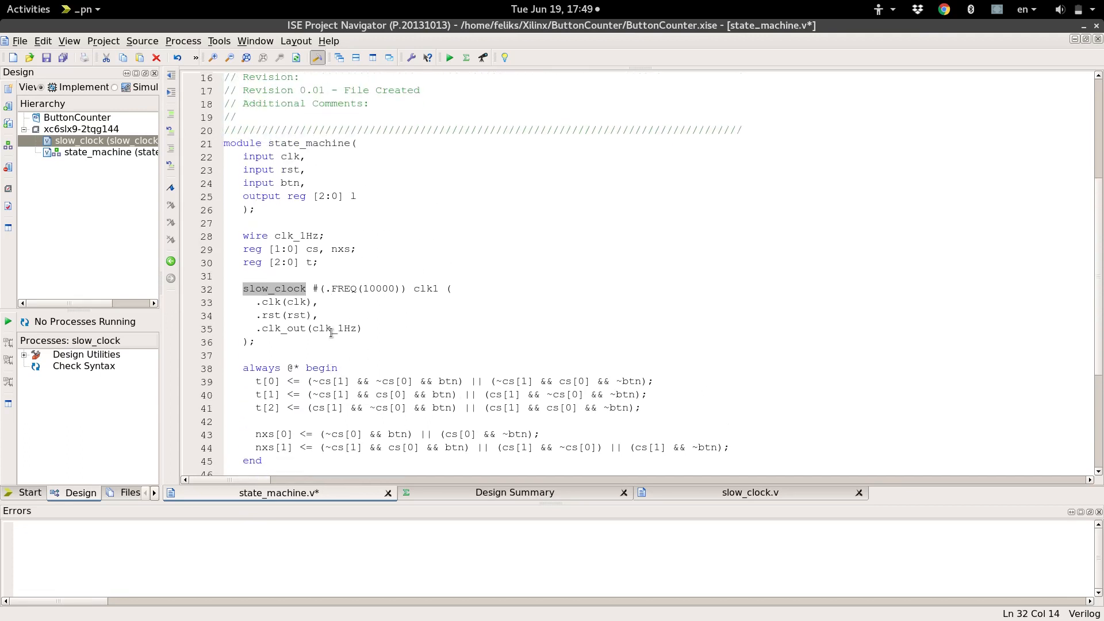